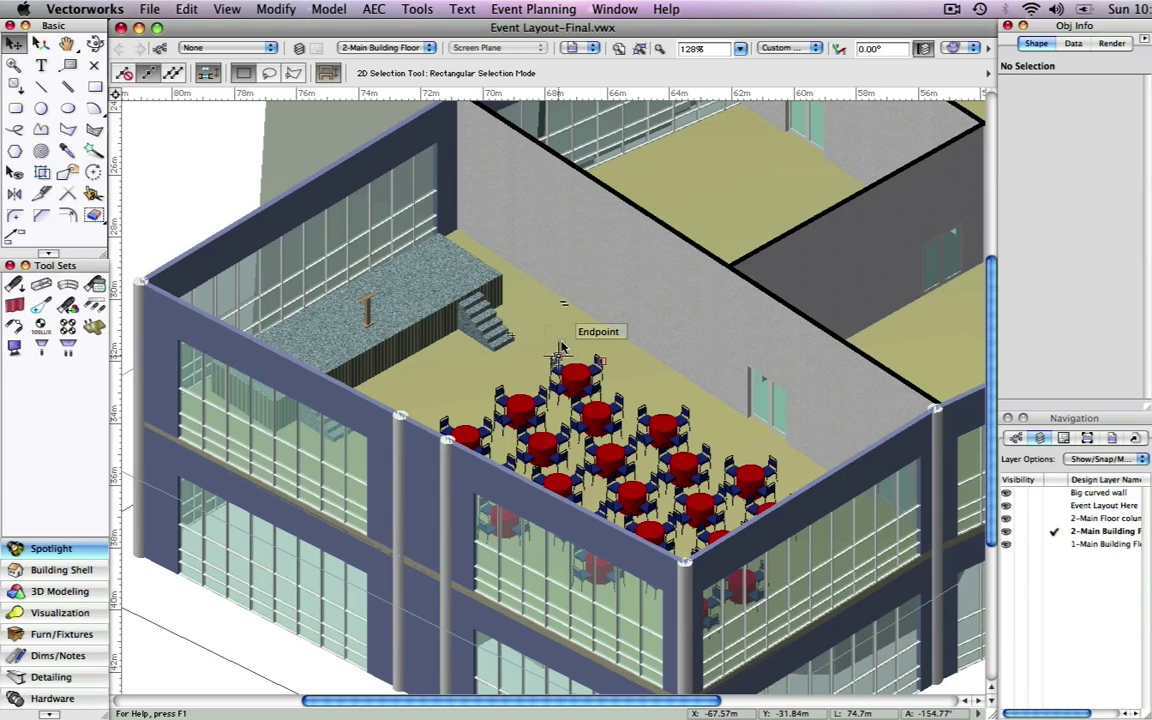
# Open the Event Planning menu over the finished 3D event layout
pyautogui.click(533, 9)
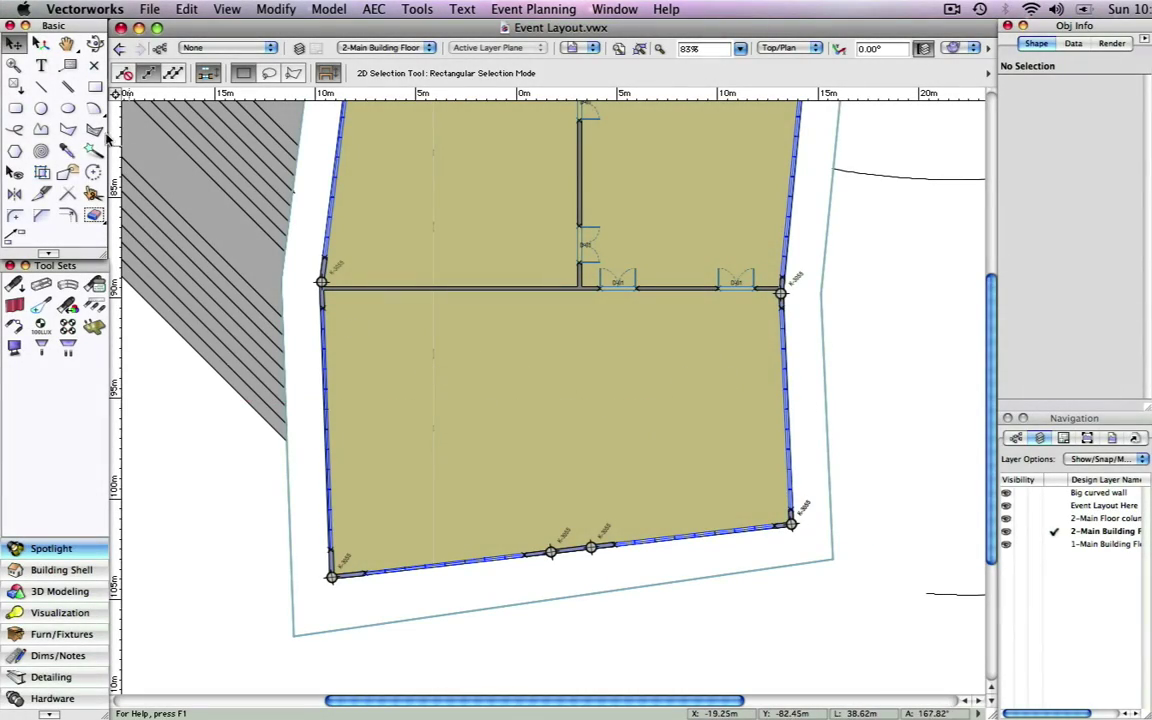
pyautogui.click(69, 130)
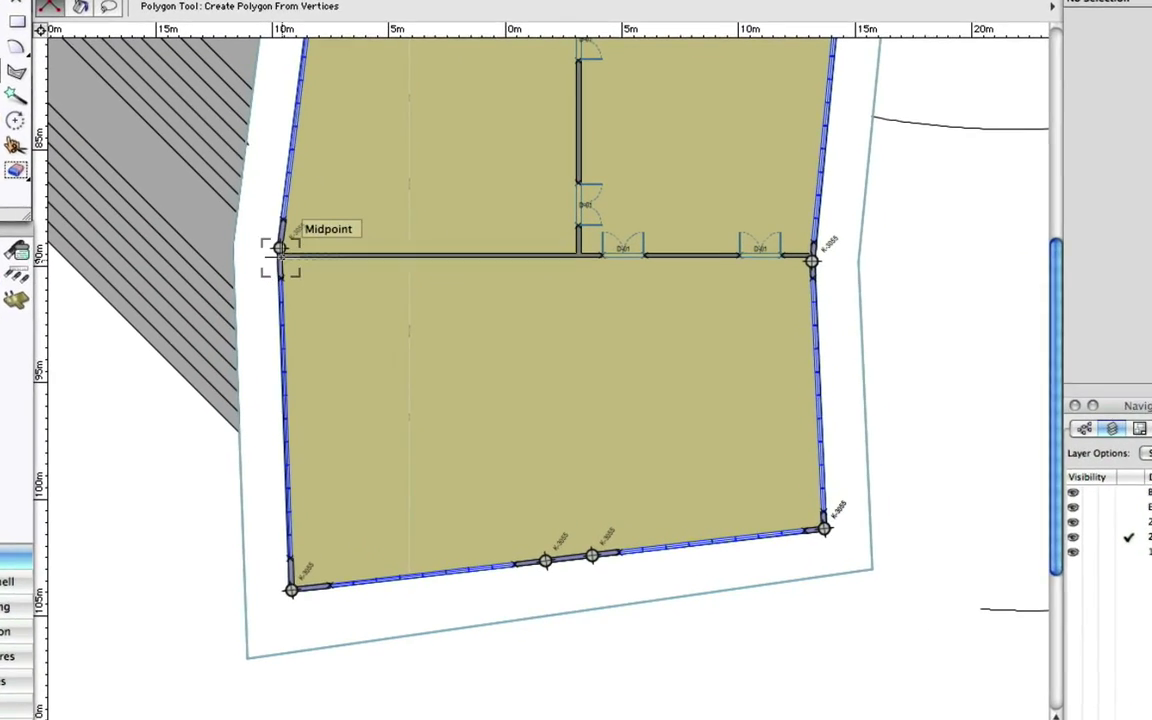
pyautogui.click(255, 228)
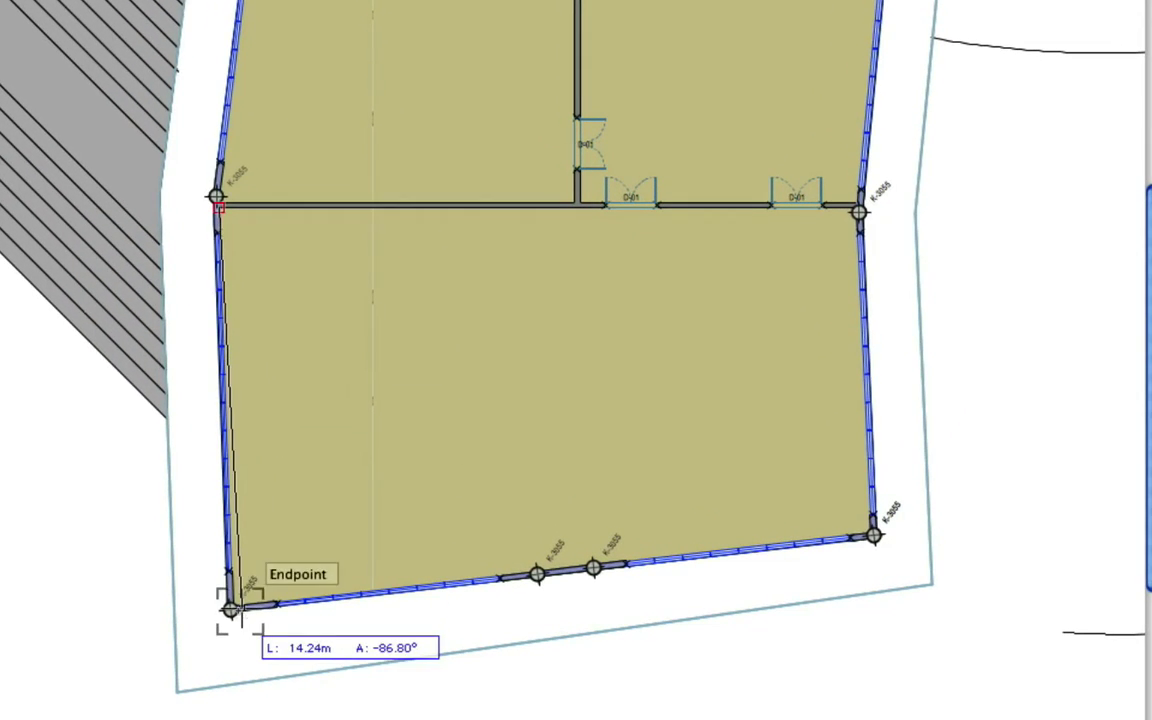
pyautogui.click(231, 609)
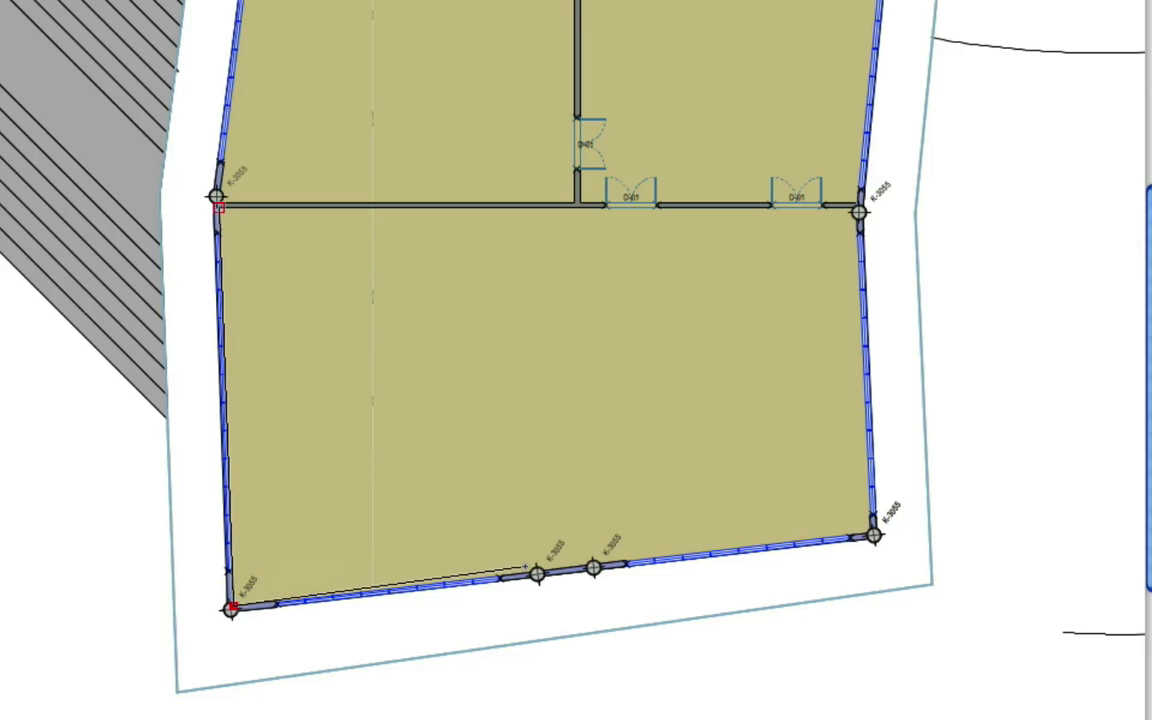
pyautogui.click(870, 534)
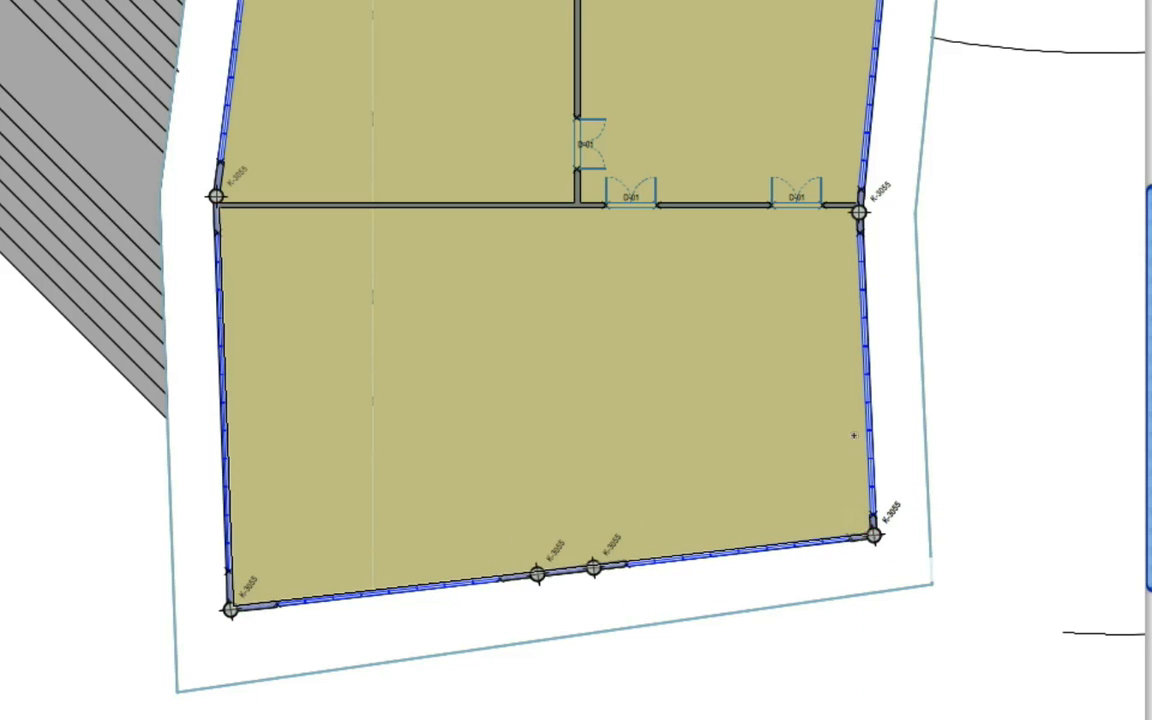
pyautogui.click(858, 209)
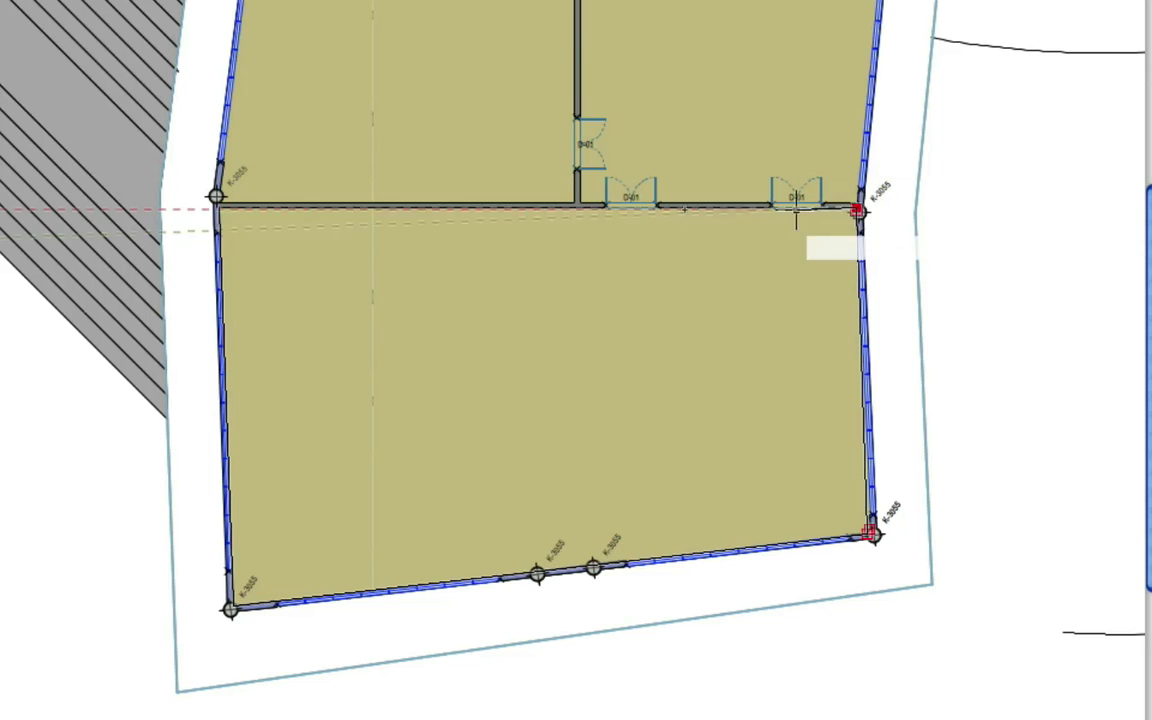
pyautogui.doubleClick(217, 196)
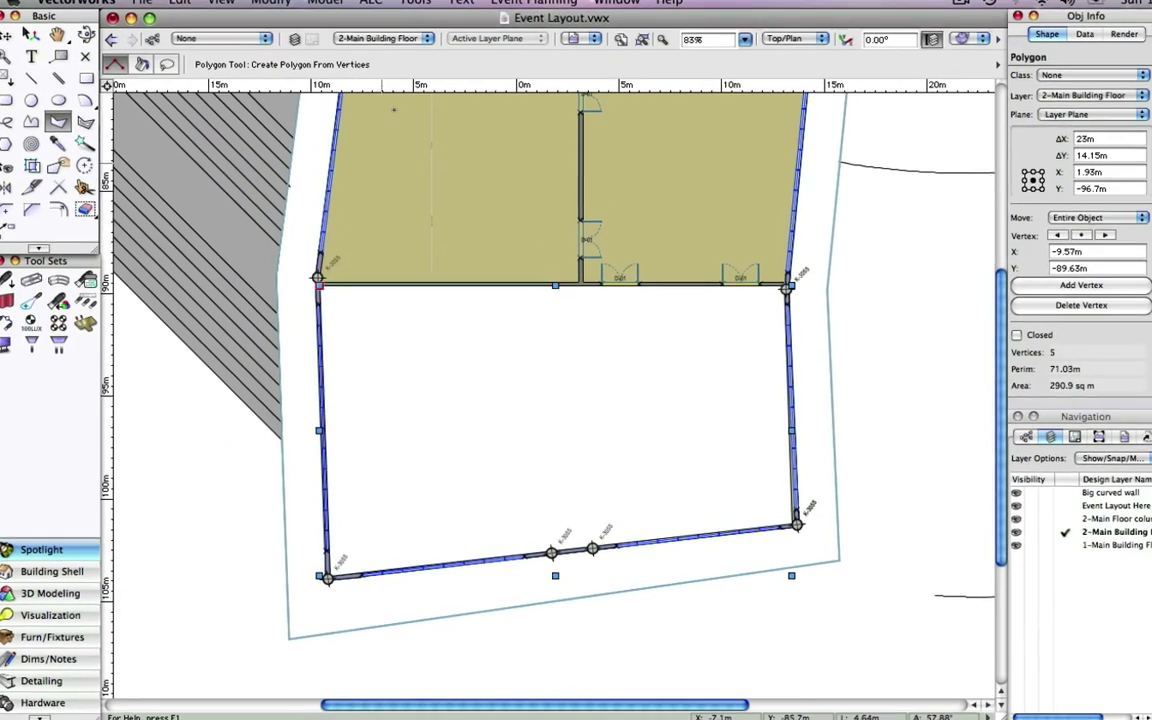
pyautogui.click(500, 1)
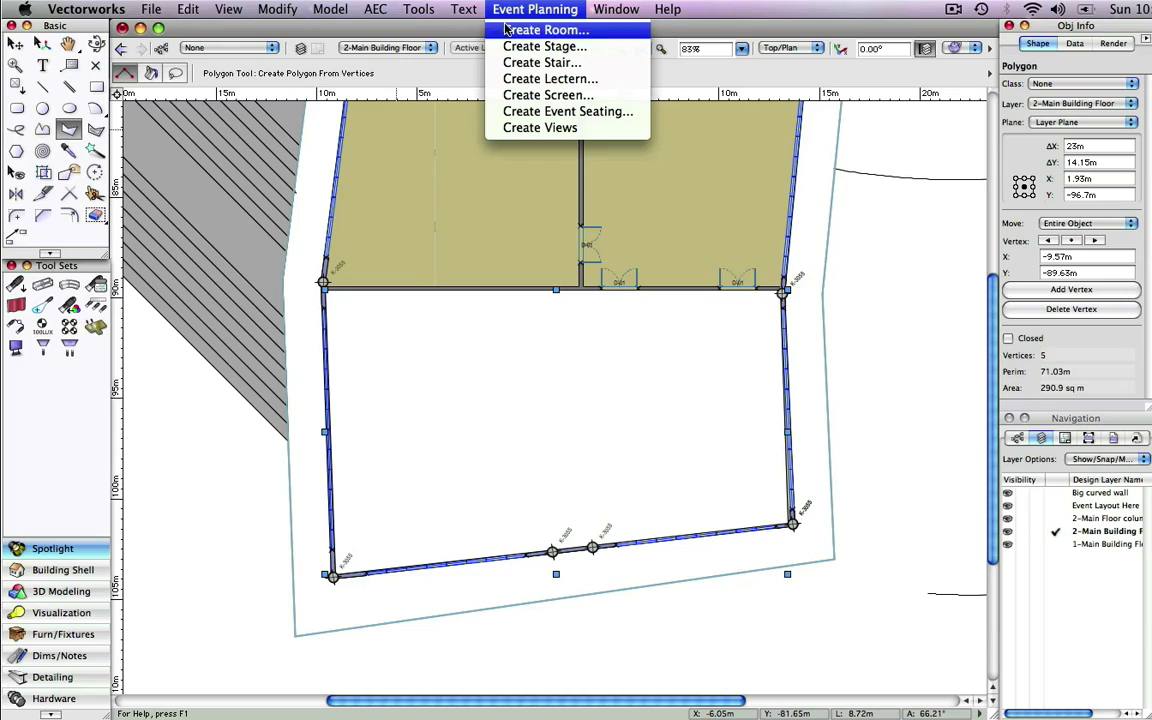
pyautogui.click(540, 30)
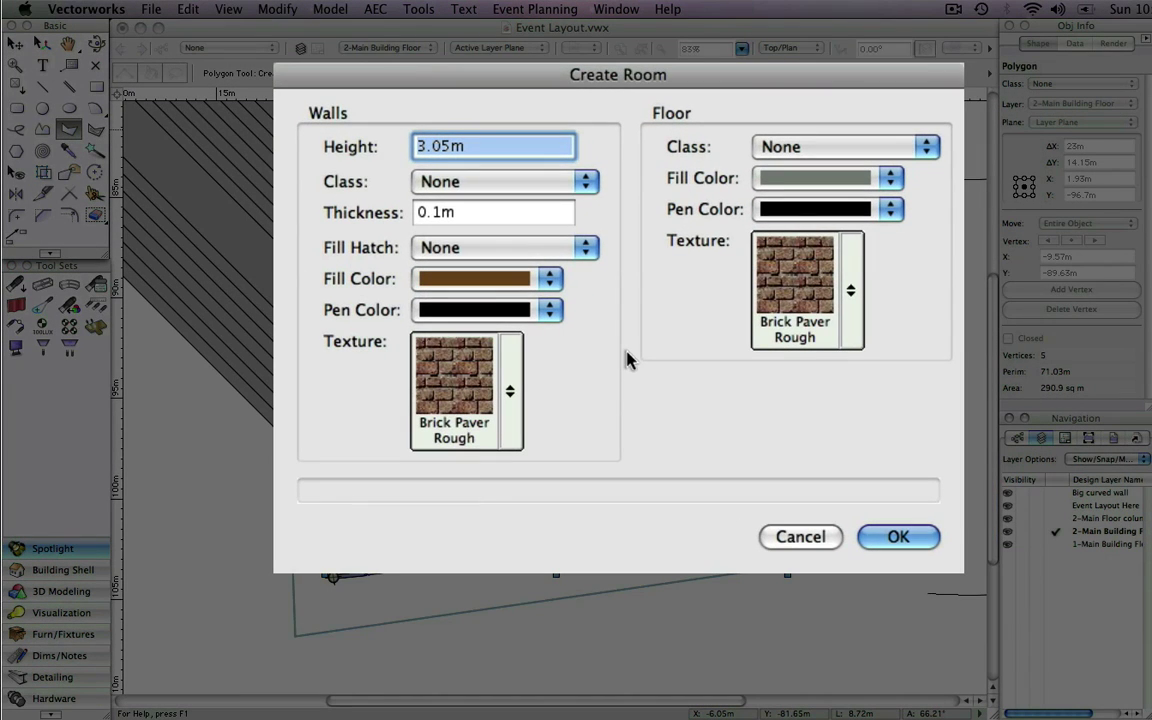
pyautogui.click(795, 532)
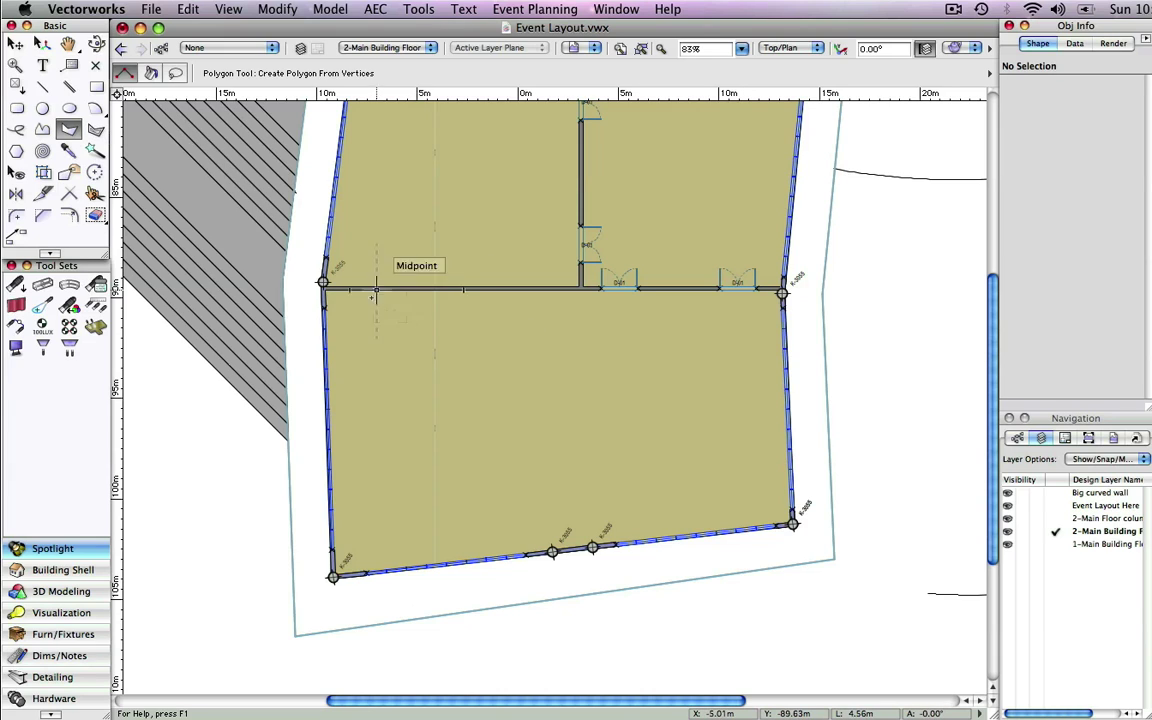
# Draw a 3m by 10m rectangle near the room's left wall and nudge it slightly lower
pyautogui.doubleClick(97, 89)
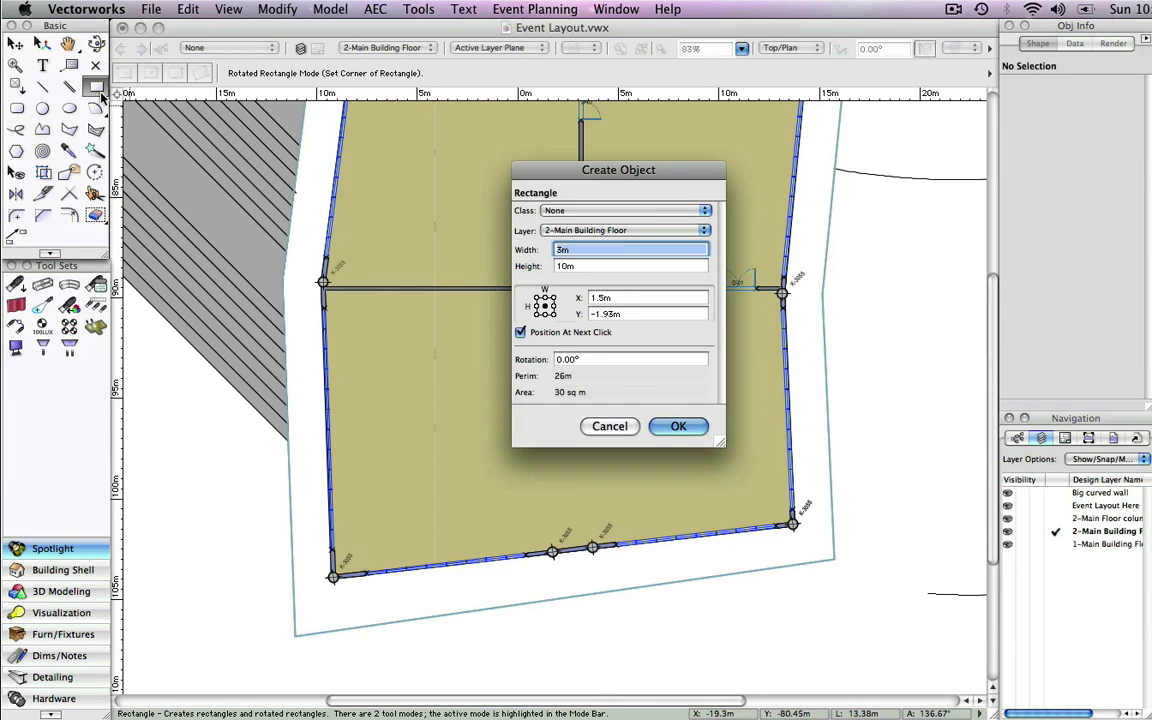
pyautogui.click(679, 427)
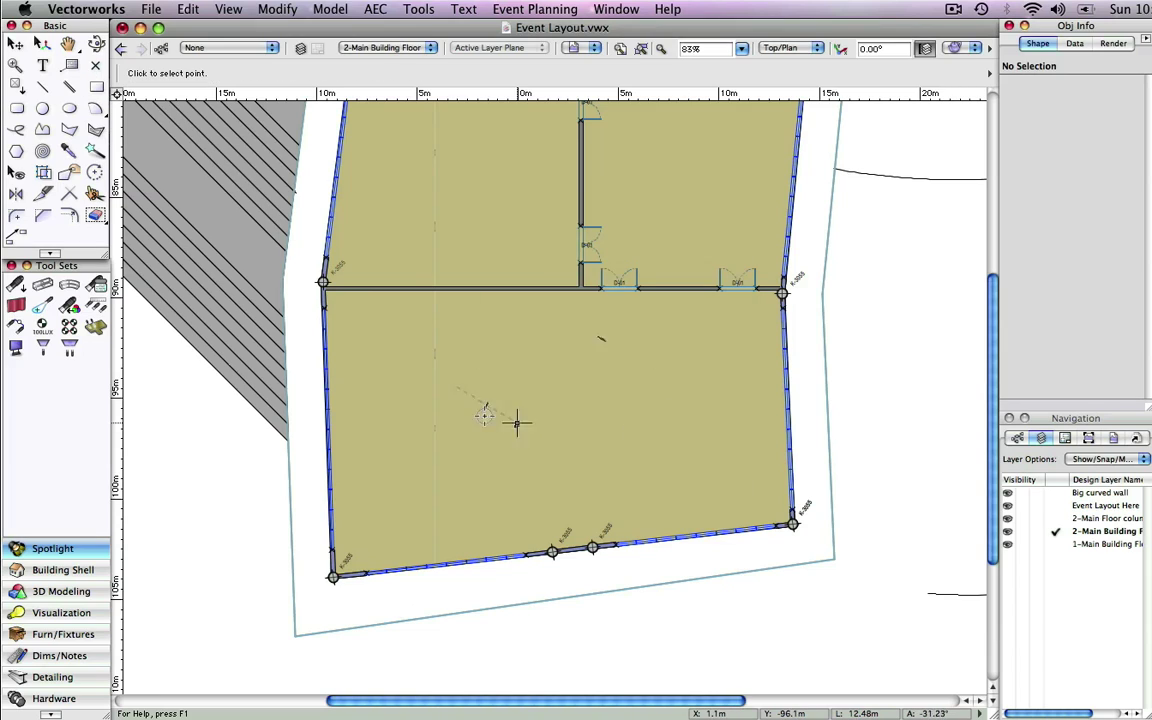
pyautogui.click(380, 408)
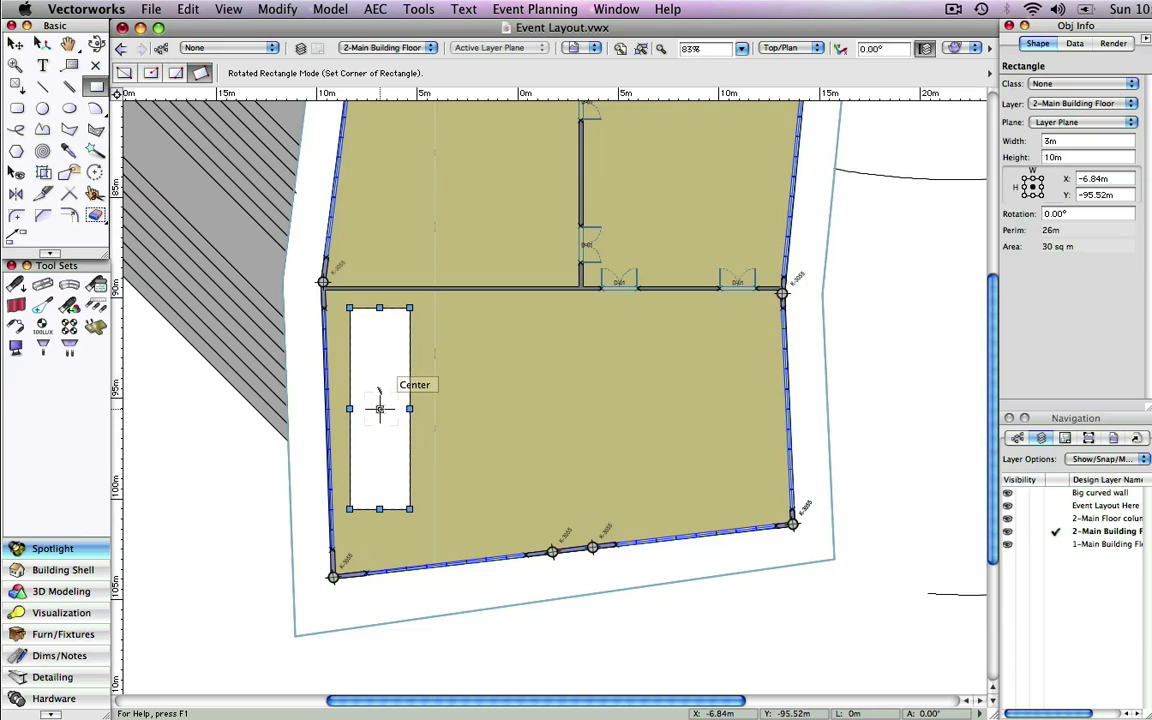
pyautogui.press('x')
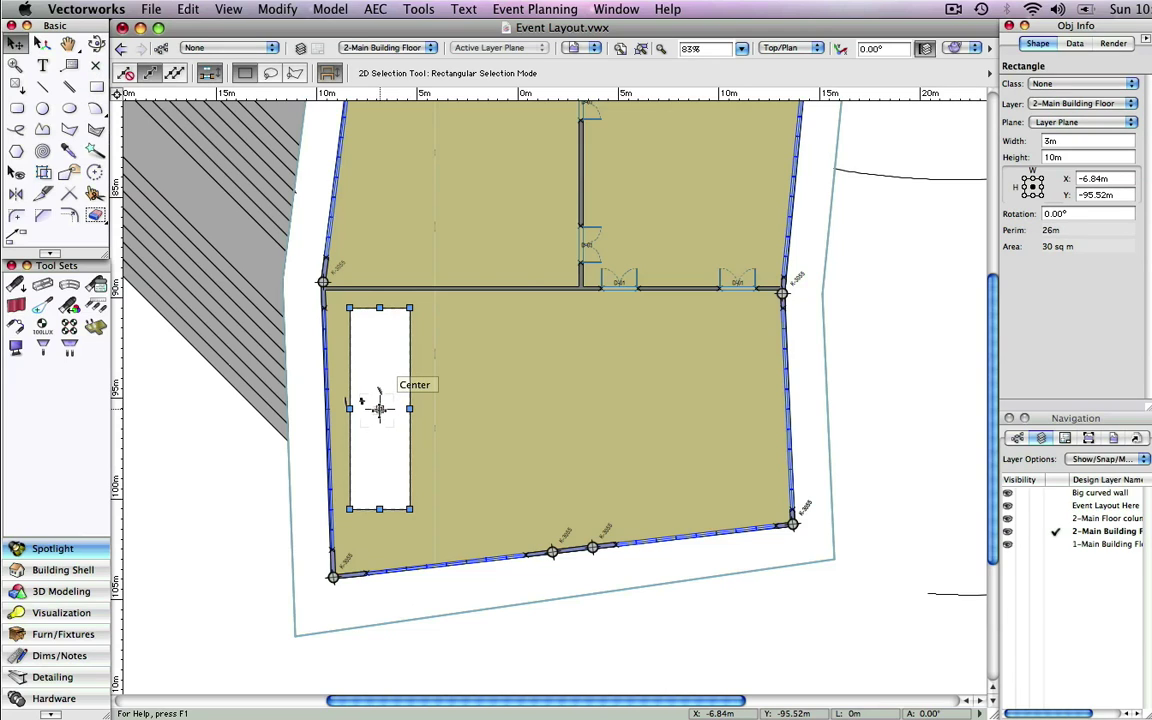
pyautogui.moveTo(380, 408); pyautogui.dragTo(380, 435)
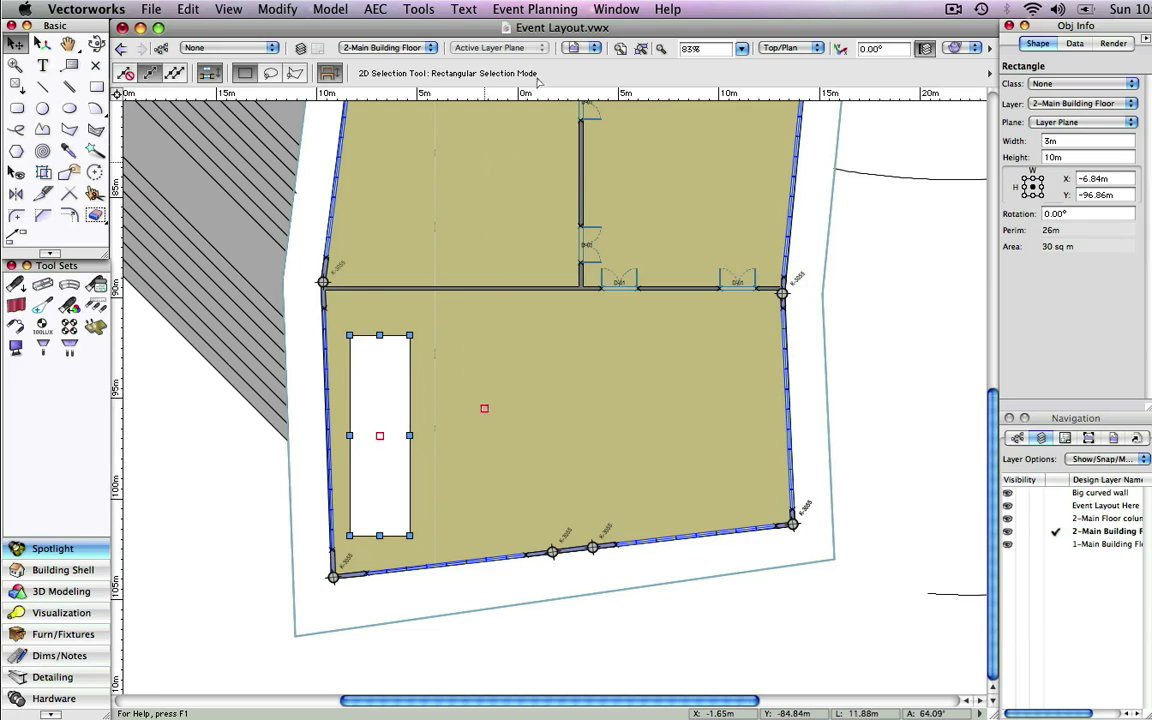
# Turn the rectangle into a stage with Gray 05% fill, Carpet Low Pile 01 Blue top and Drape Beige Pleated sides
pyautogui.click(546, 8)
pyautogui.click(544, 46)
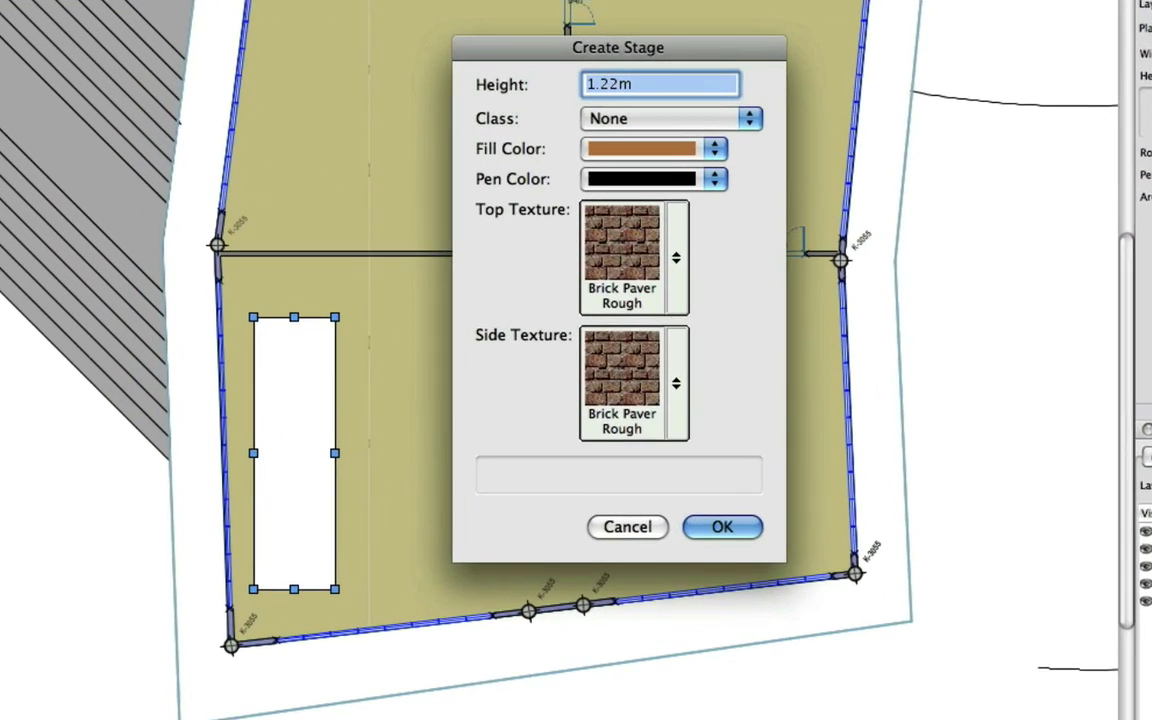
pyautogui.click(677, 150)
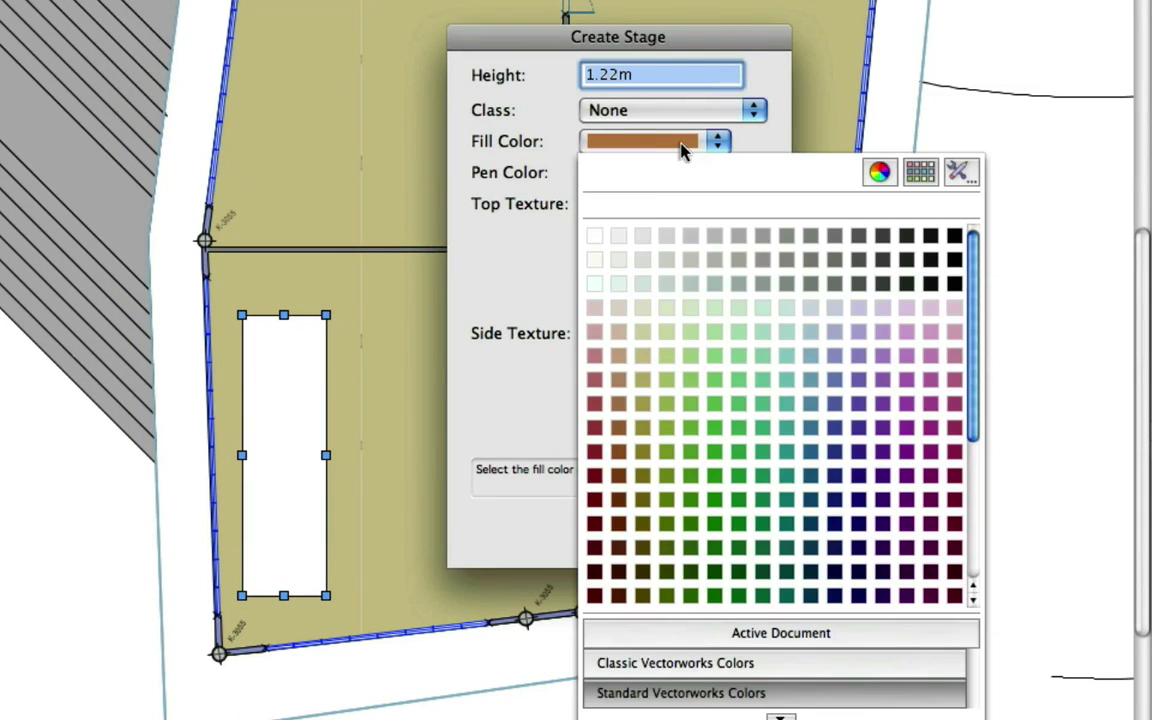
pyautogui.click(620, 236)
pyautogui.click(660, 250)
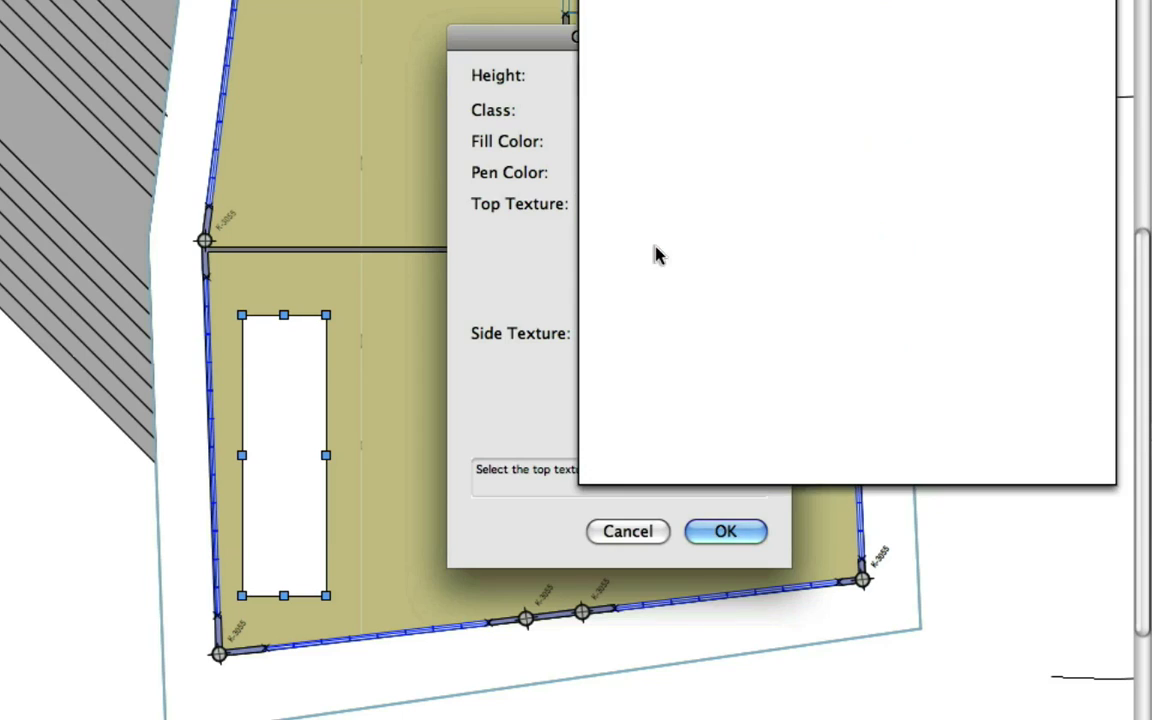
pyautogui.click(795, 155)
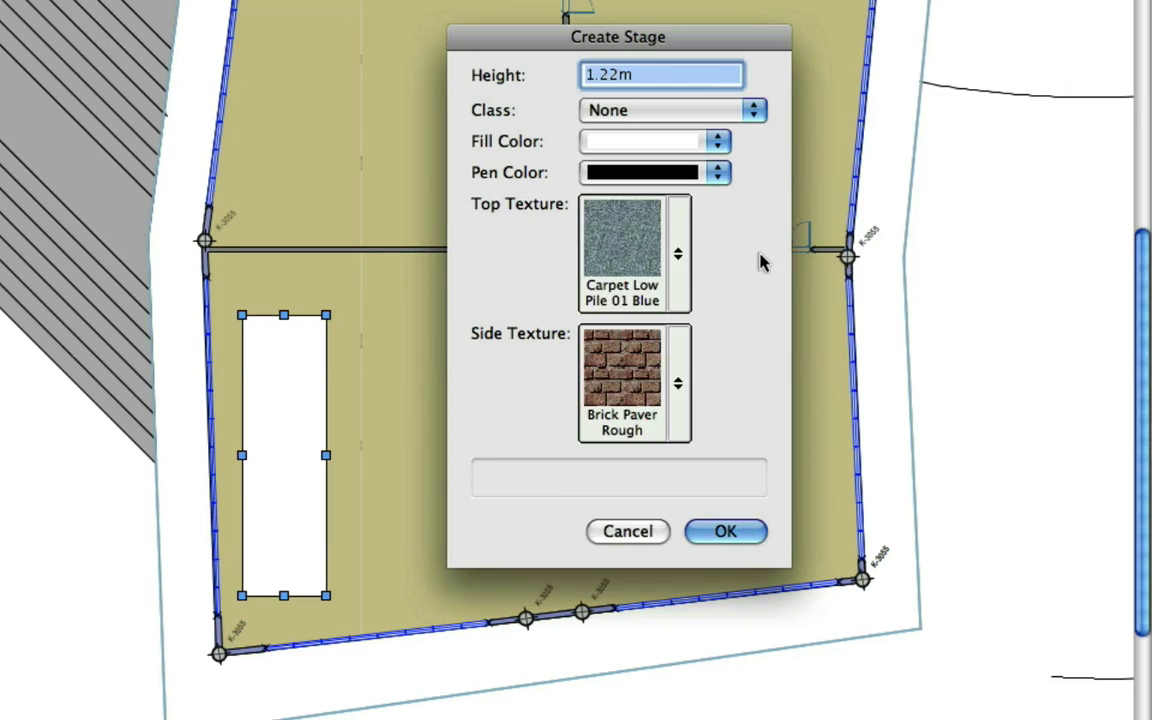
pyautogui.click(658, 352)
pyautogui.click(1054, 405)
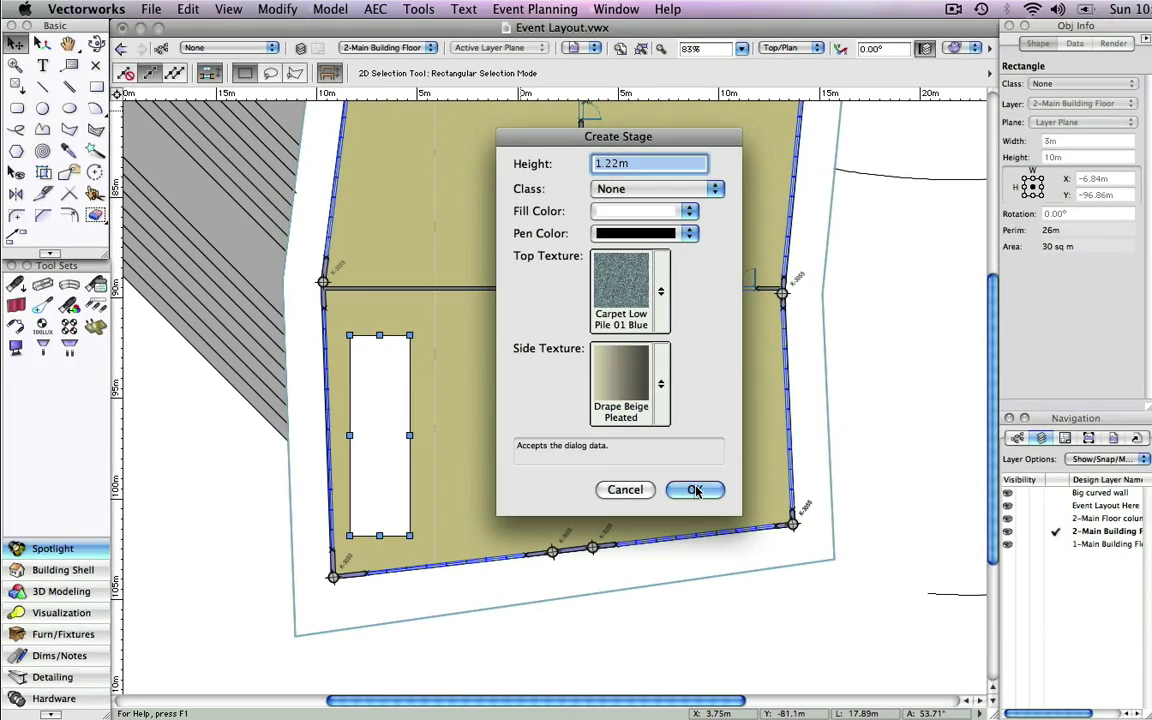
pyautogui.click(725, 531)
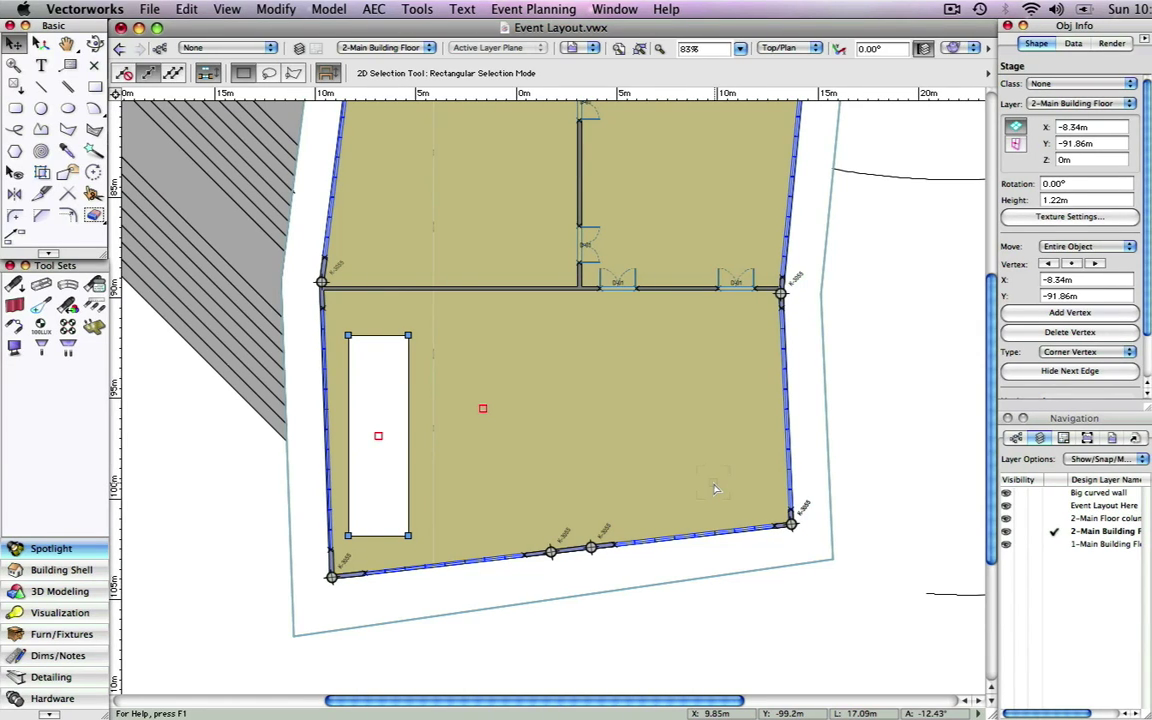
# Add a Carpet Low Pile 01 Blue stair at the stage's top-right corner
pyautogui.click(507, 8)
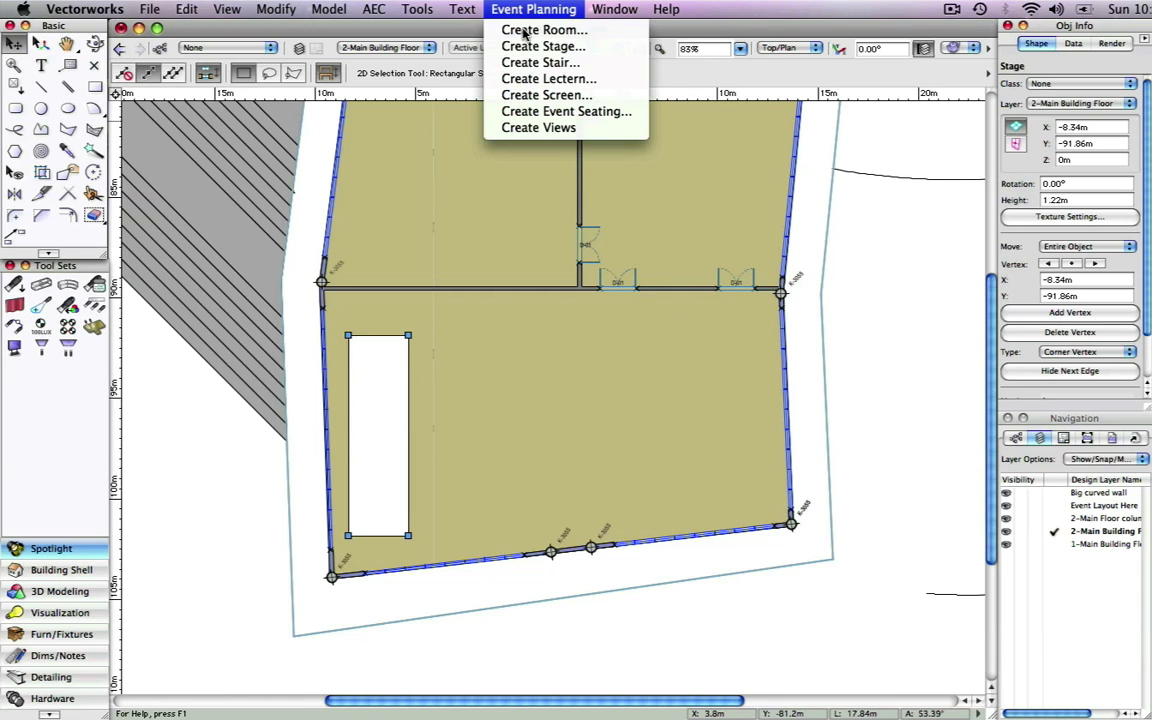
pyautogui.click(540, 62)
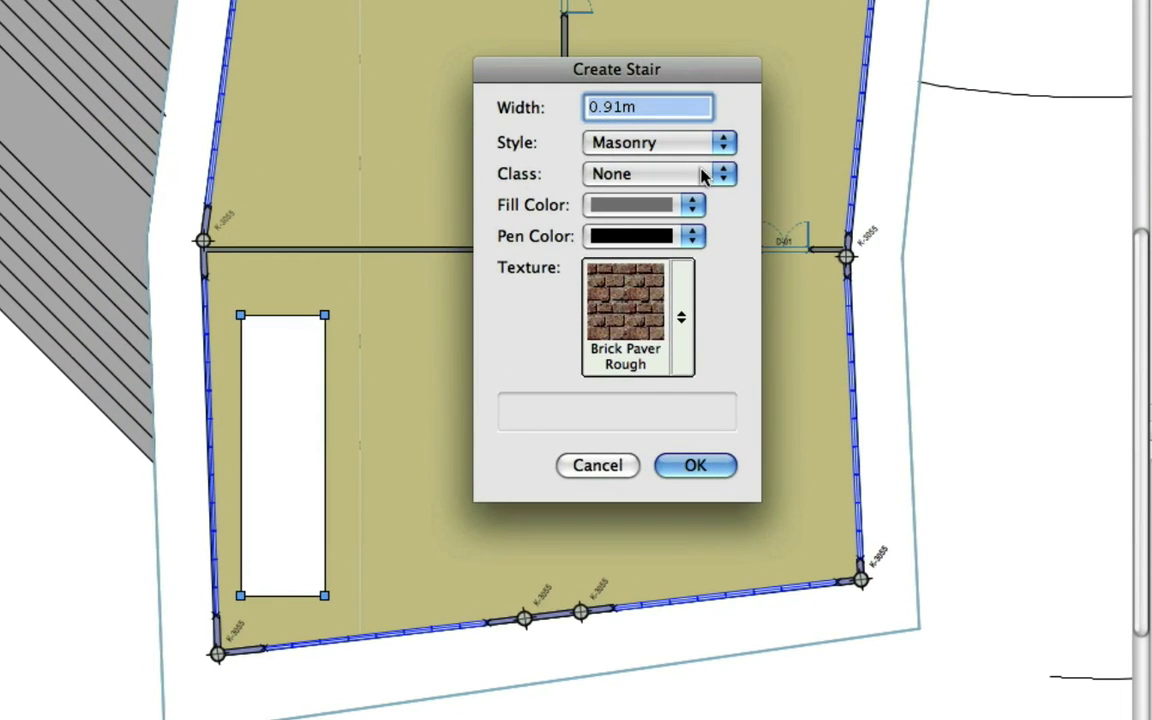
pyautogui.click(640, 312)
pyautogui.click(882, 42)
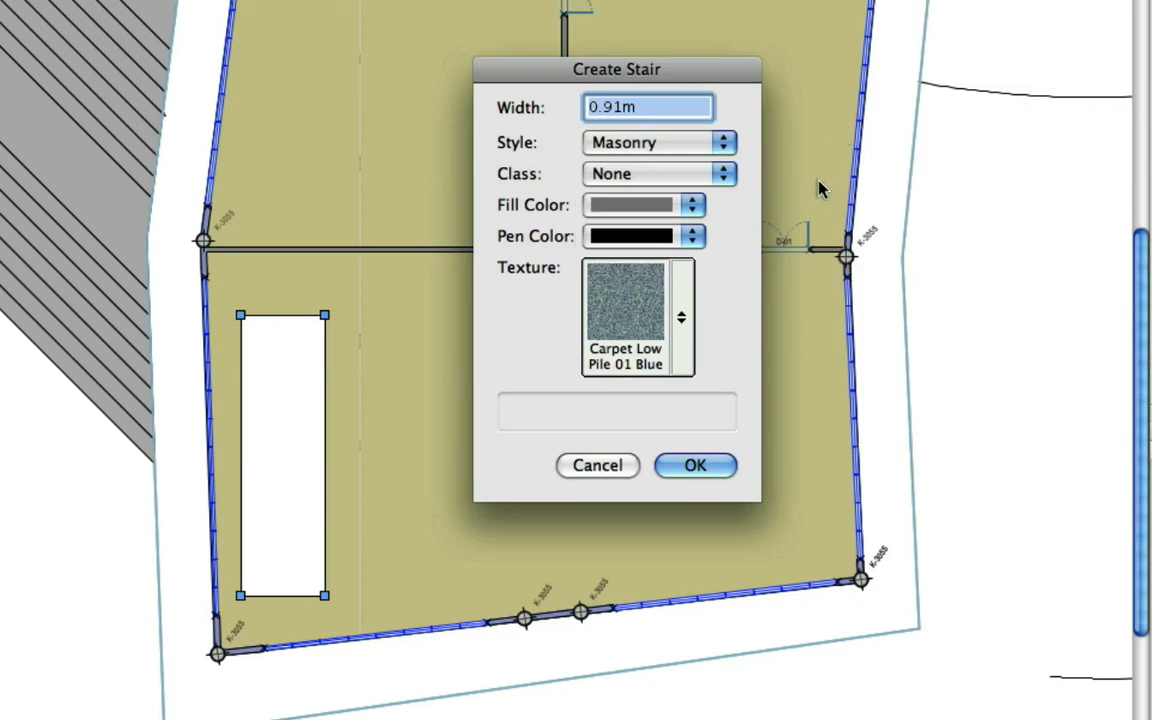
pyautogui.click(695, 466)
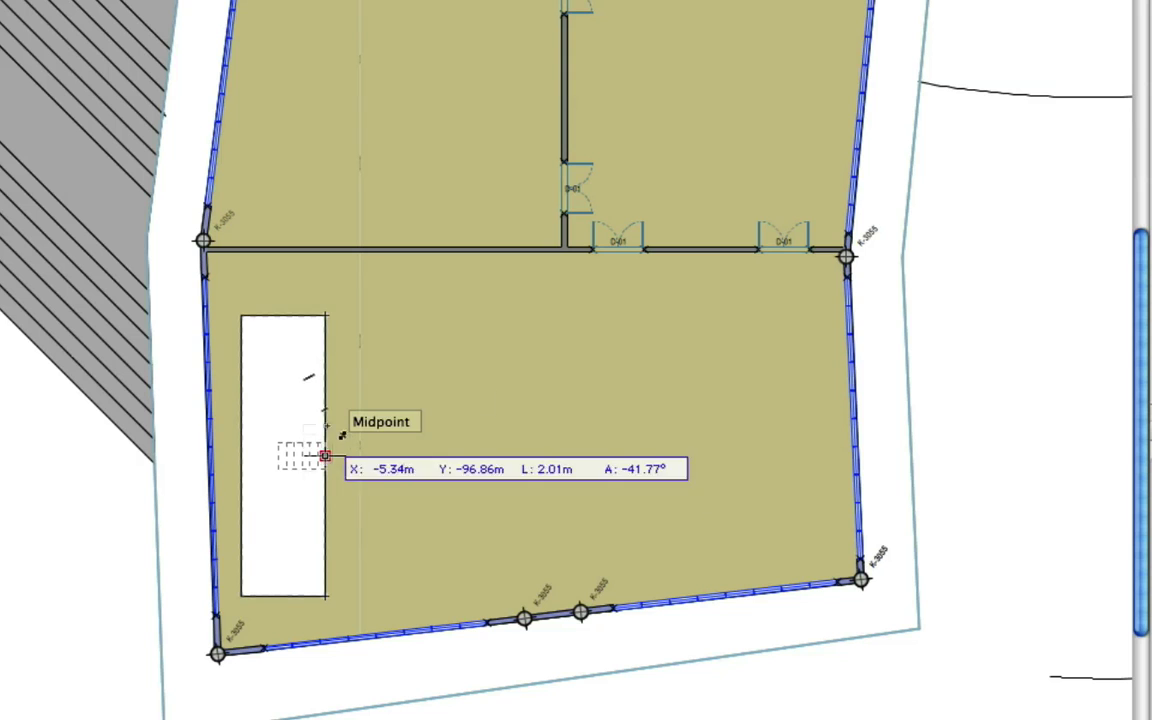
pyautogui.click(325, 316)
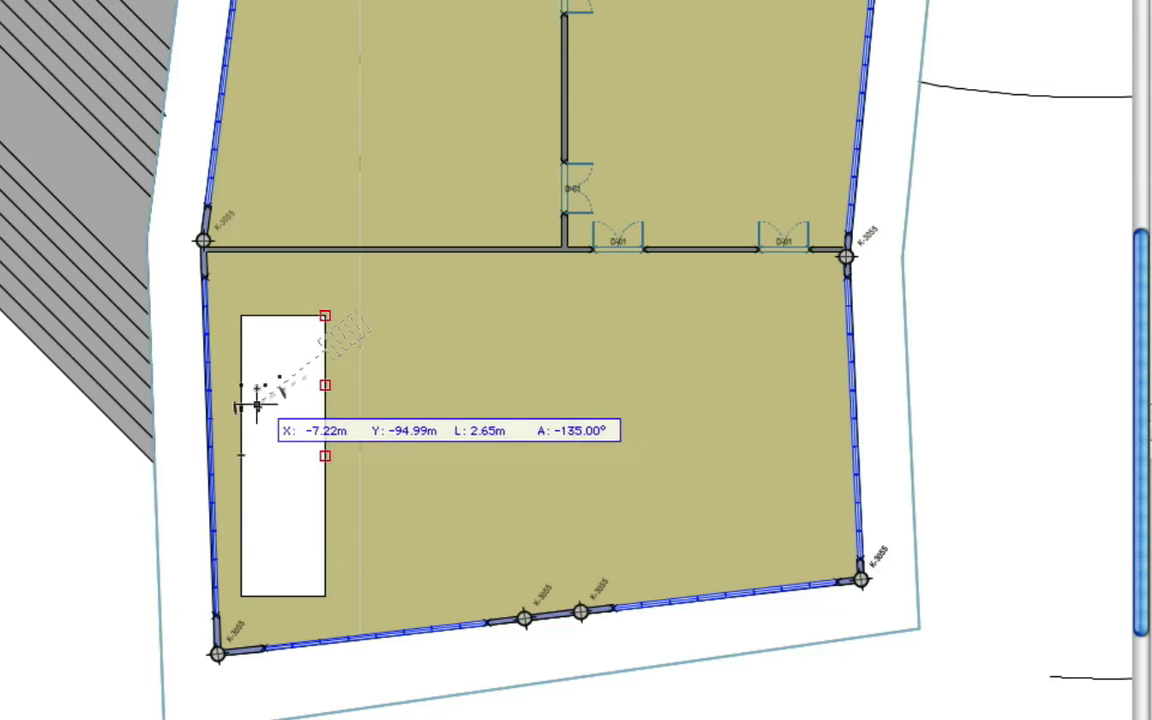
pyautogui.click(240, 350)
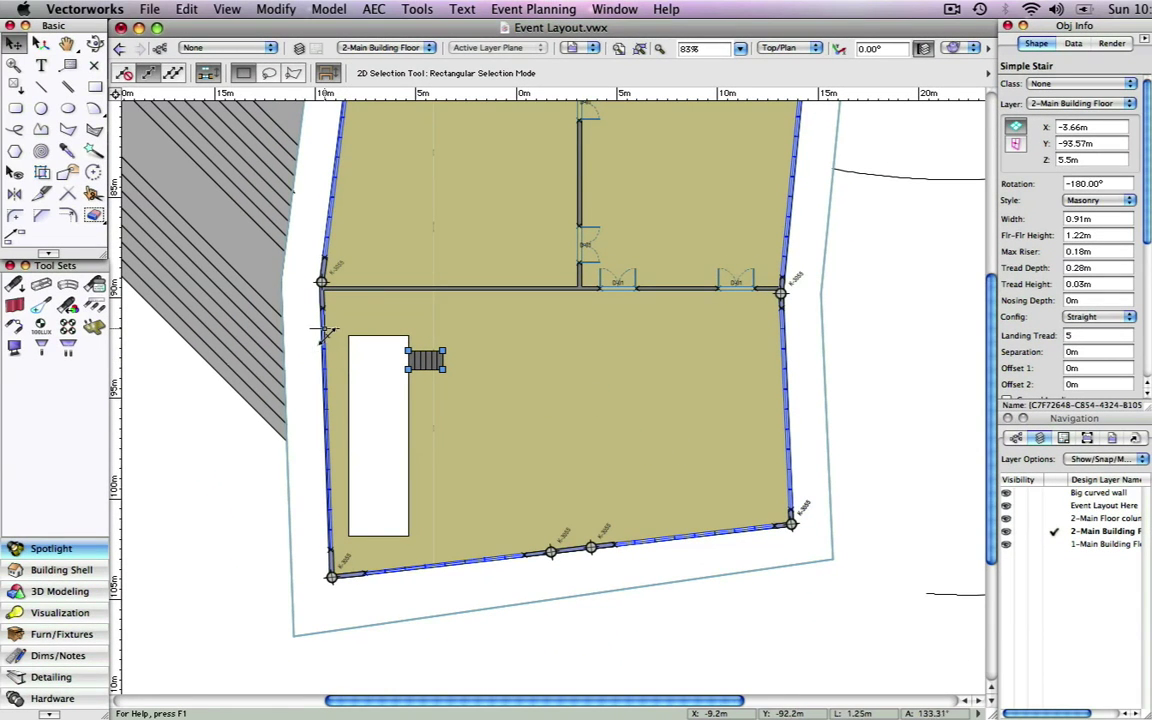
# Mirror a duplicate of the stair across the stage's mid-edge to its lower end
pyautogui.click(14, 193)
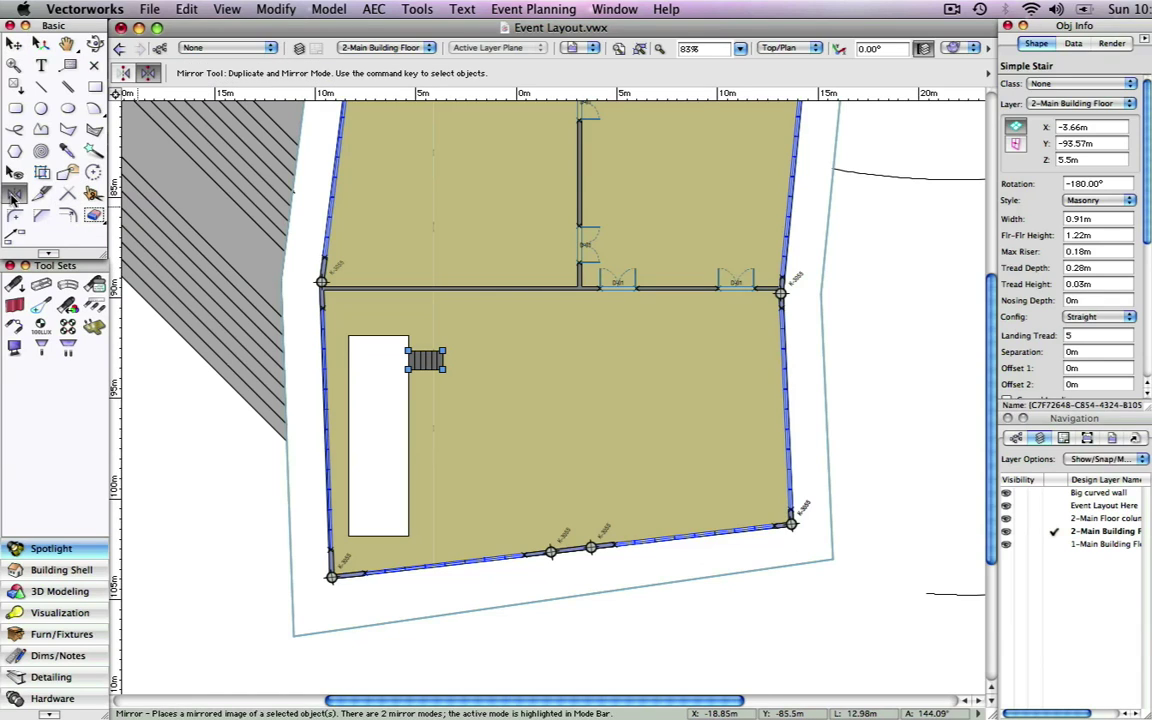
pyautogui.click(407, 437)
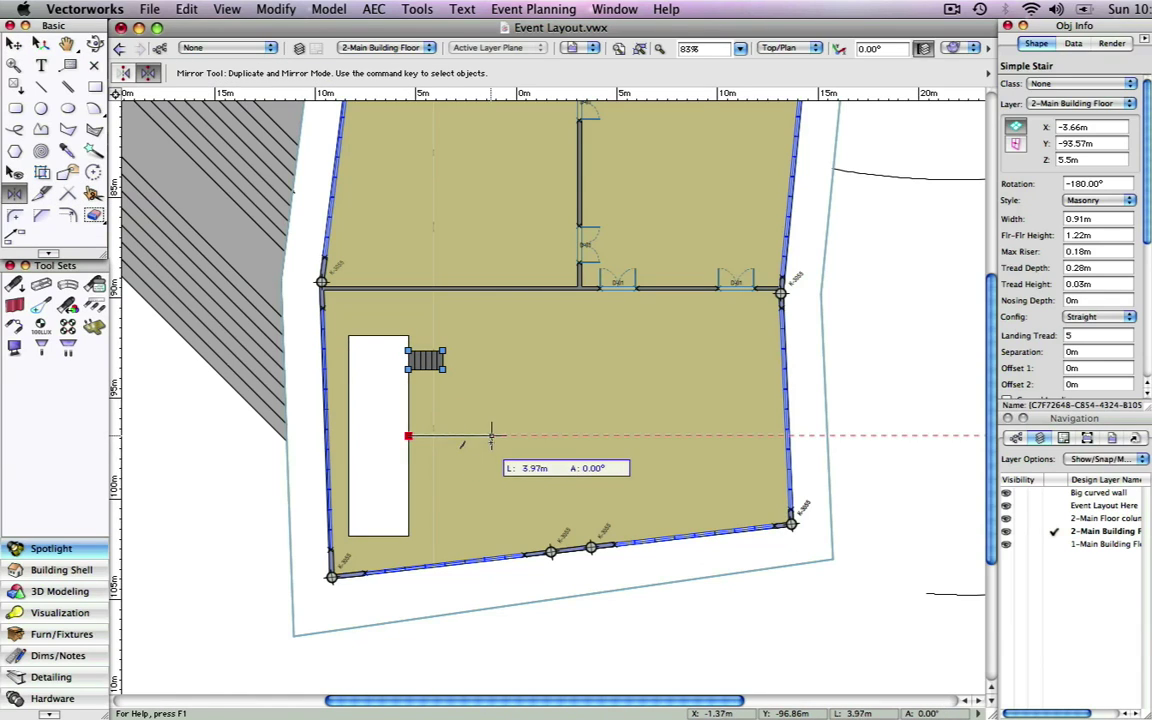
pyautogui.click(490, 442)
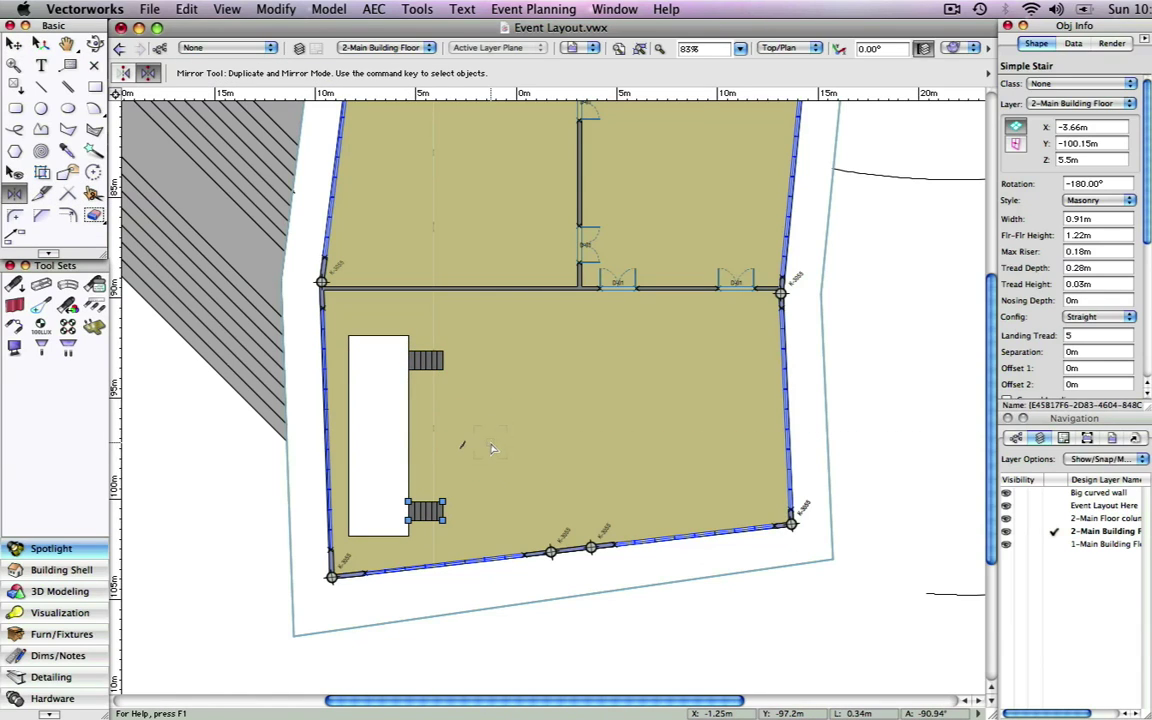
pyautogui.press('x')
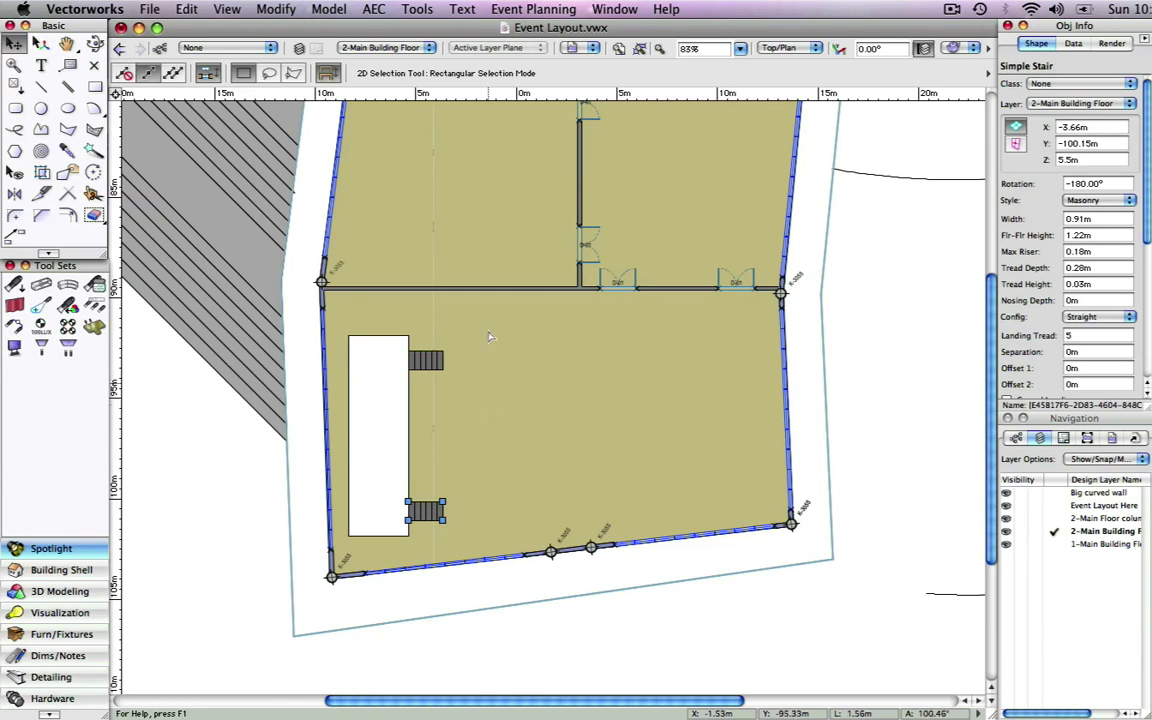
# Place a Lectern 4 lectern at the centre of the stage between the two stairs
pyautogui.click(513, 12)
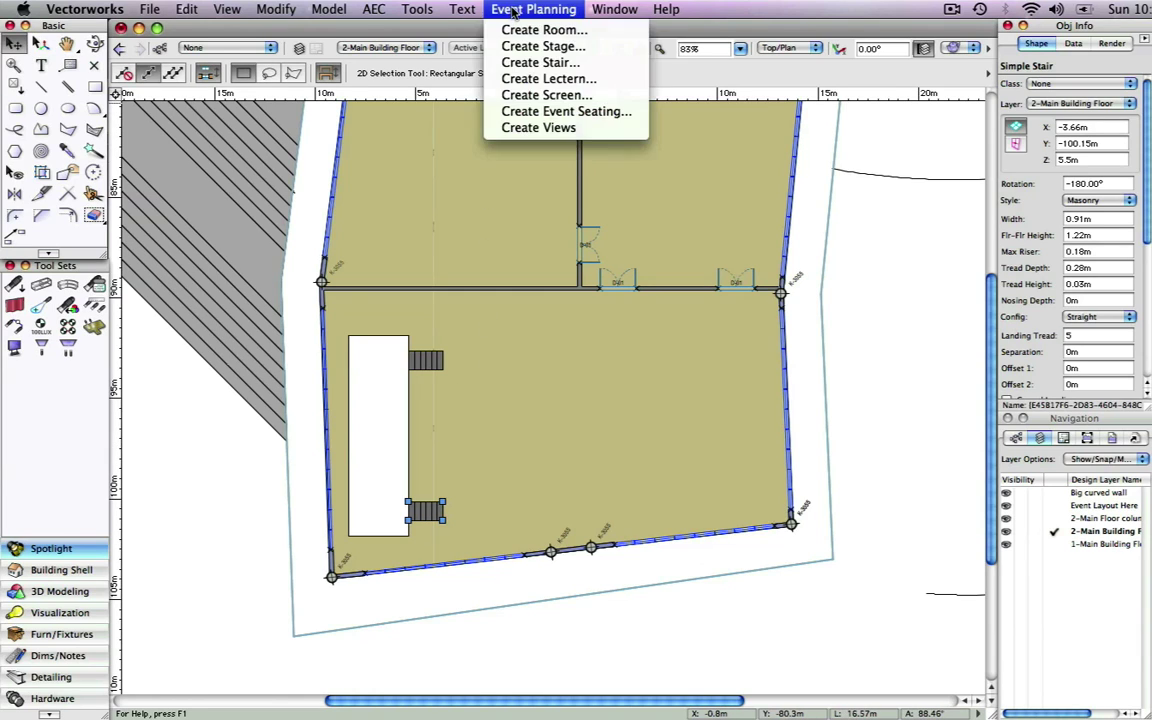
pyautogui.click(530, 78)
pyautogui.click(650, 172)
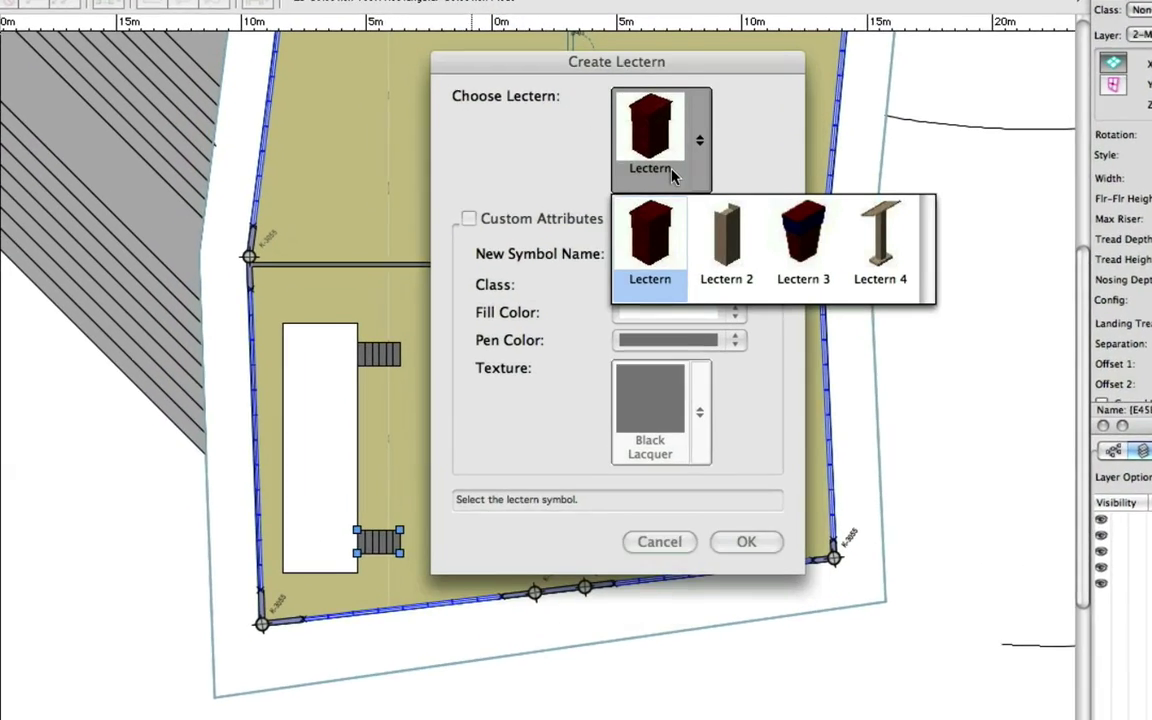
pyautogui.click(834, 248)
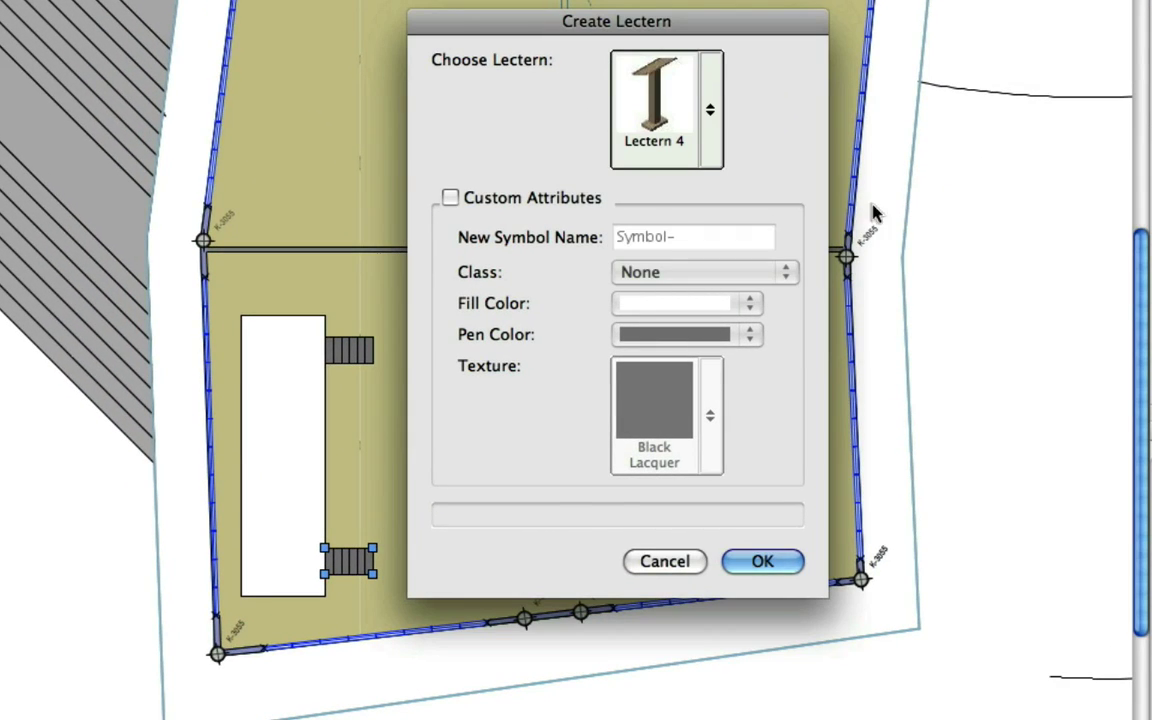
pyautogui.click(565, 199)
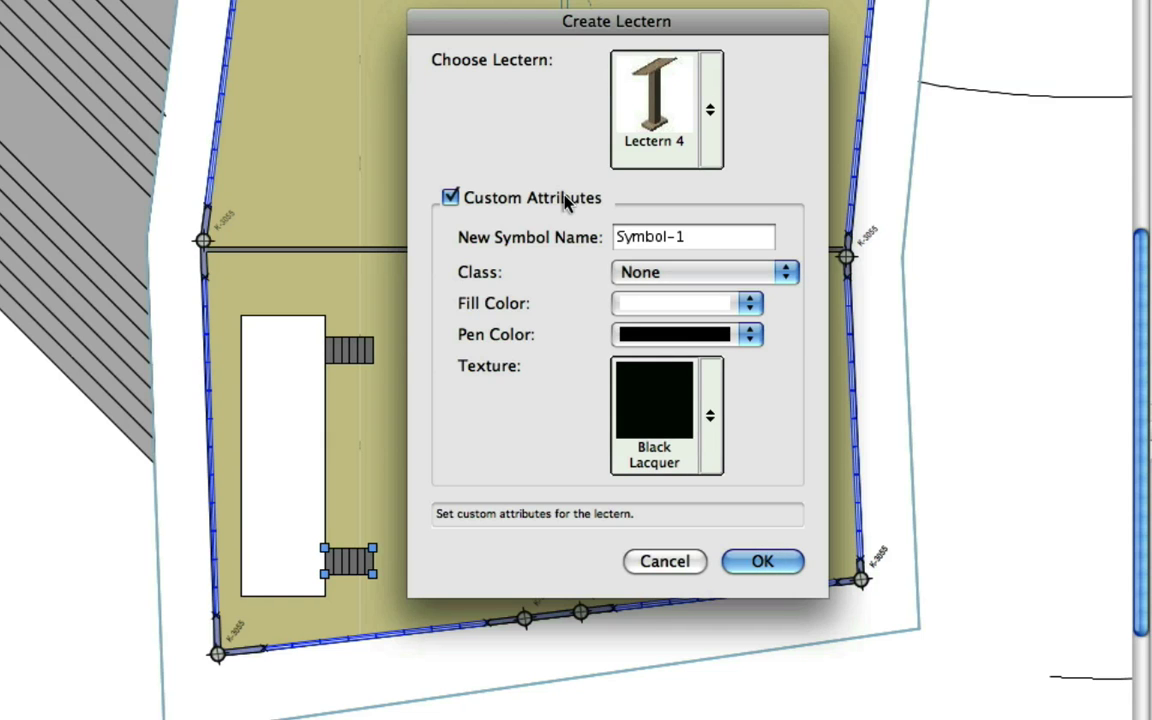
pyautogui.click(560, 199)
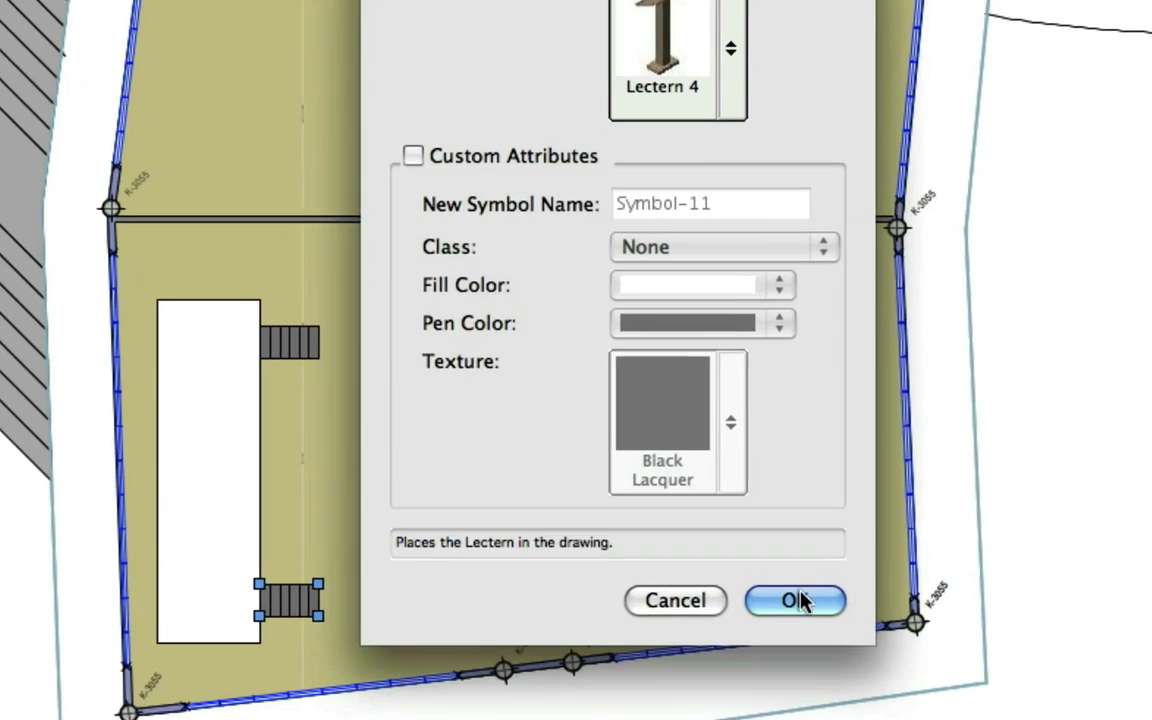
pyautogui.click(800, 600)
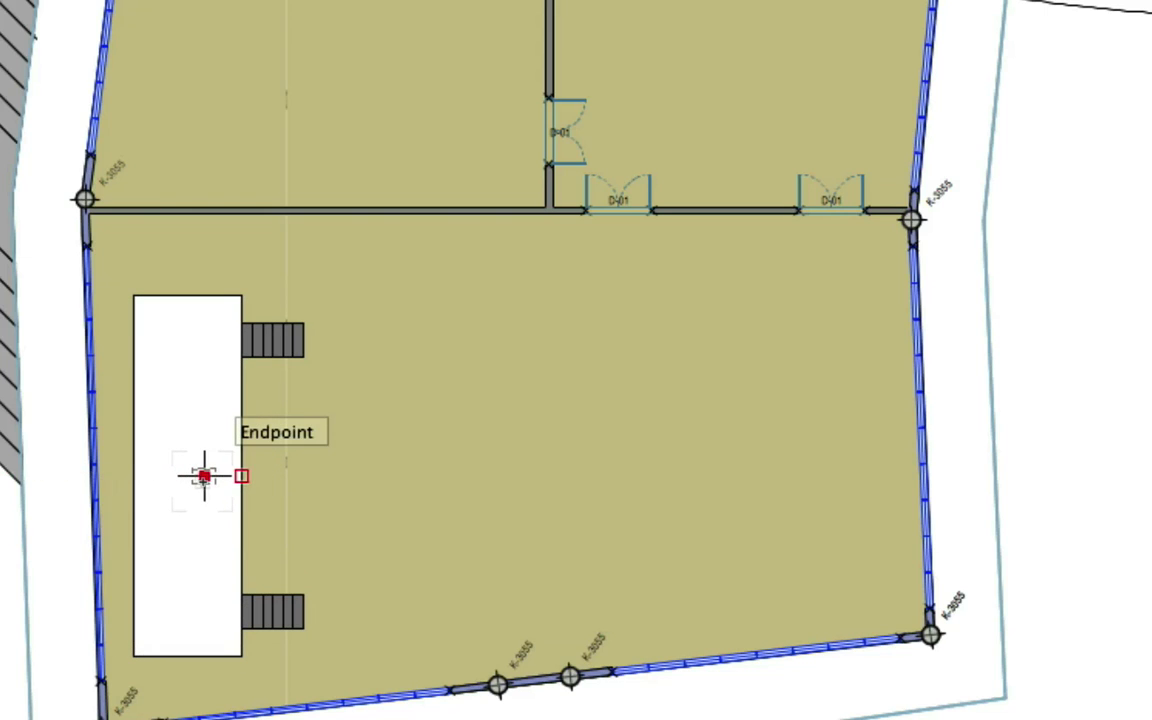
pyautogui.click(204, 476)
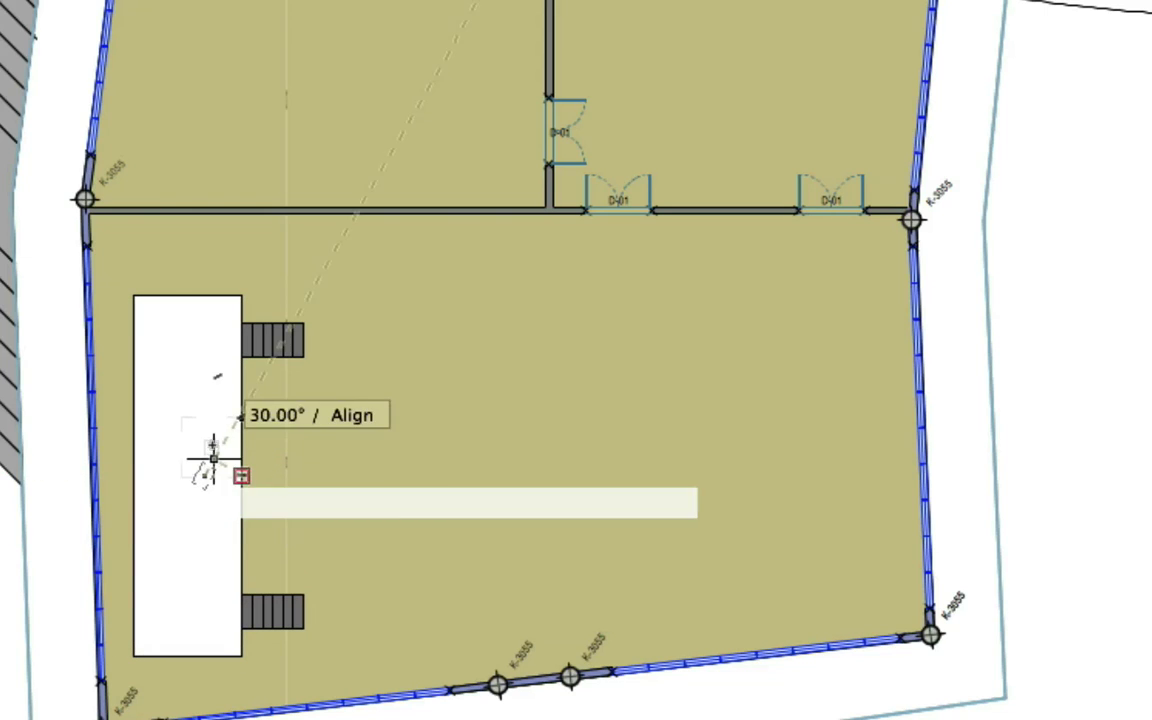
pyautogui.click(205, 399)
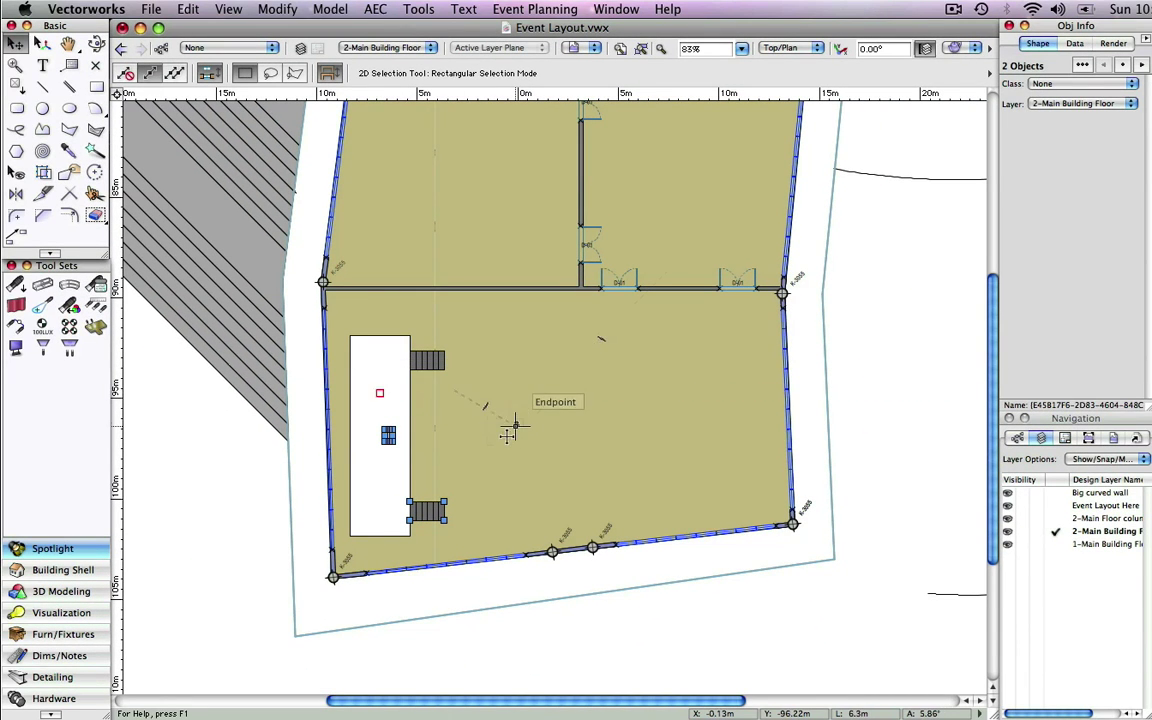
pyautogui.moveTo(508, 440); pyautogui.dragTo(470, 423, button='middle')
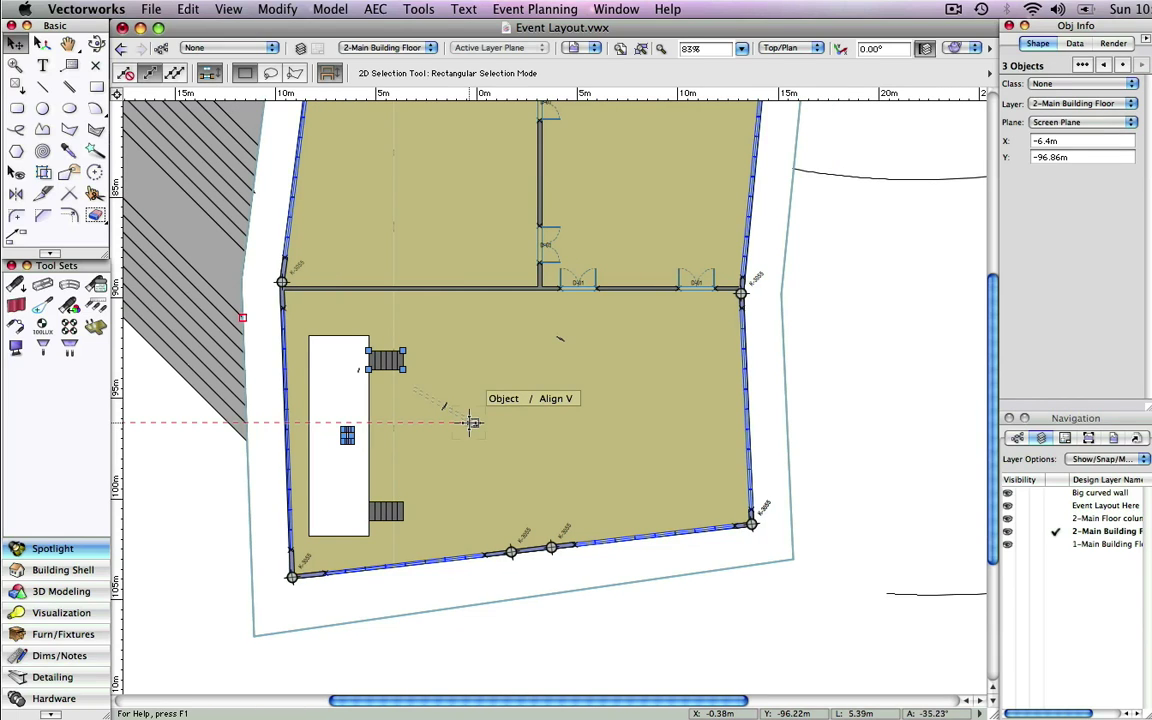
# Place a Video Screen anchored at the left wall's midpoint, rotated to span the stage
pyautogui.click(522, 9)
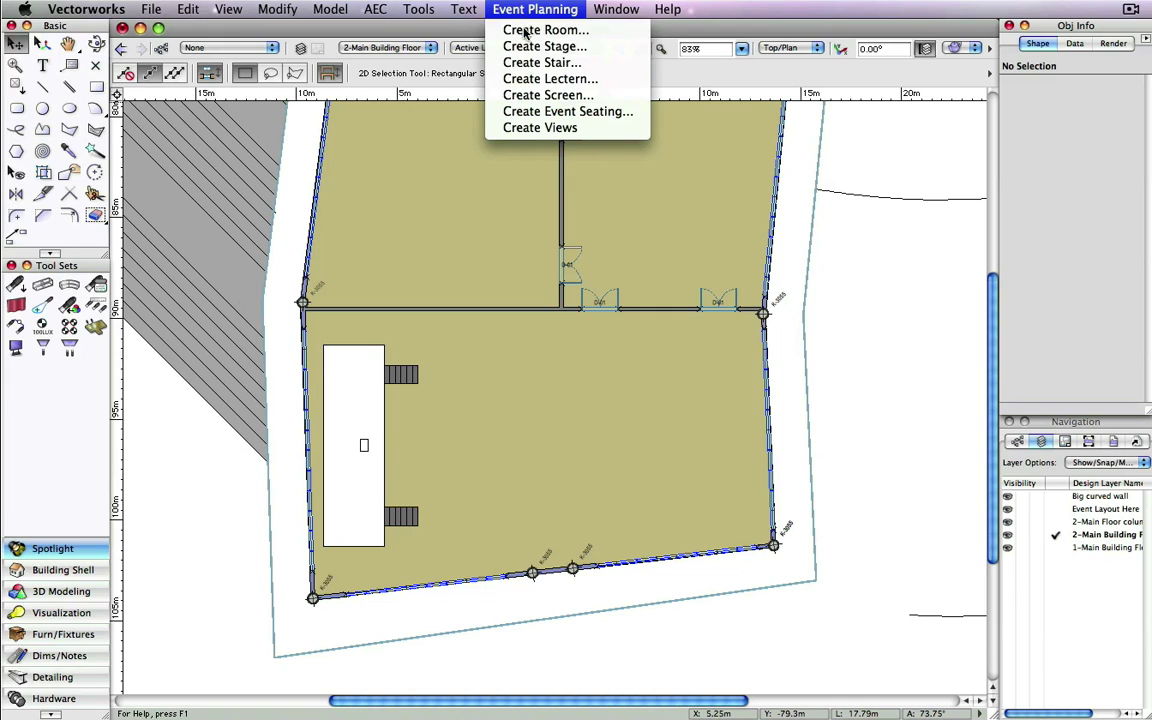
pyautogui.click(549, 95)
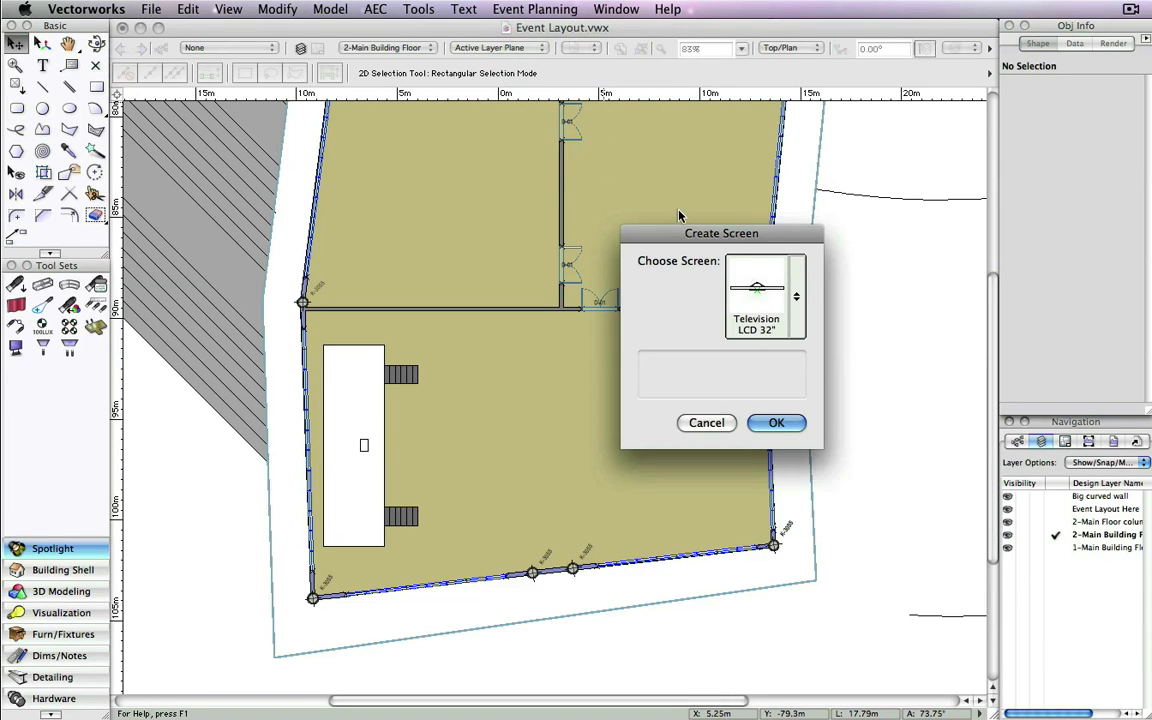
pyautogui.click(781, 275)
pyautogui.click(1003, 385)
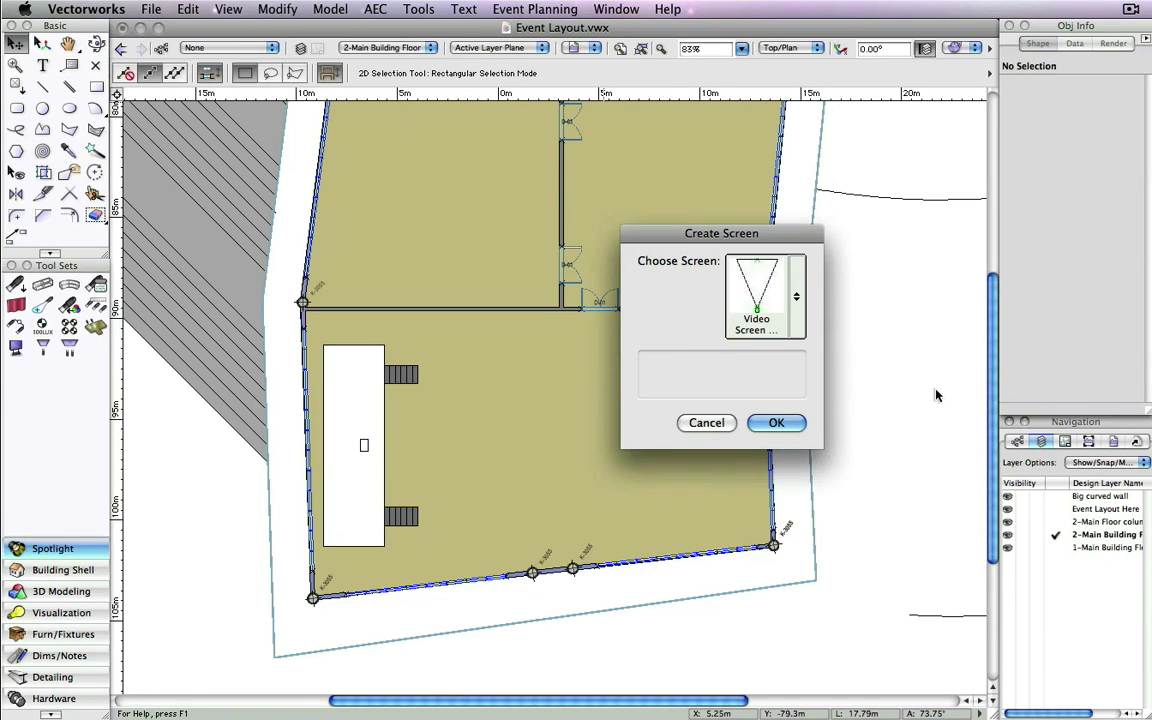
pyautogui.click(766, 422)
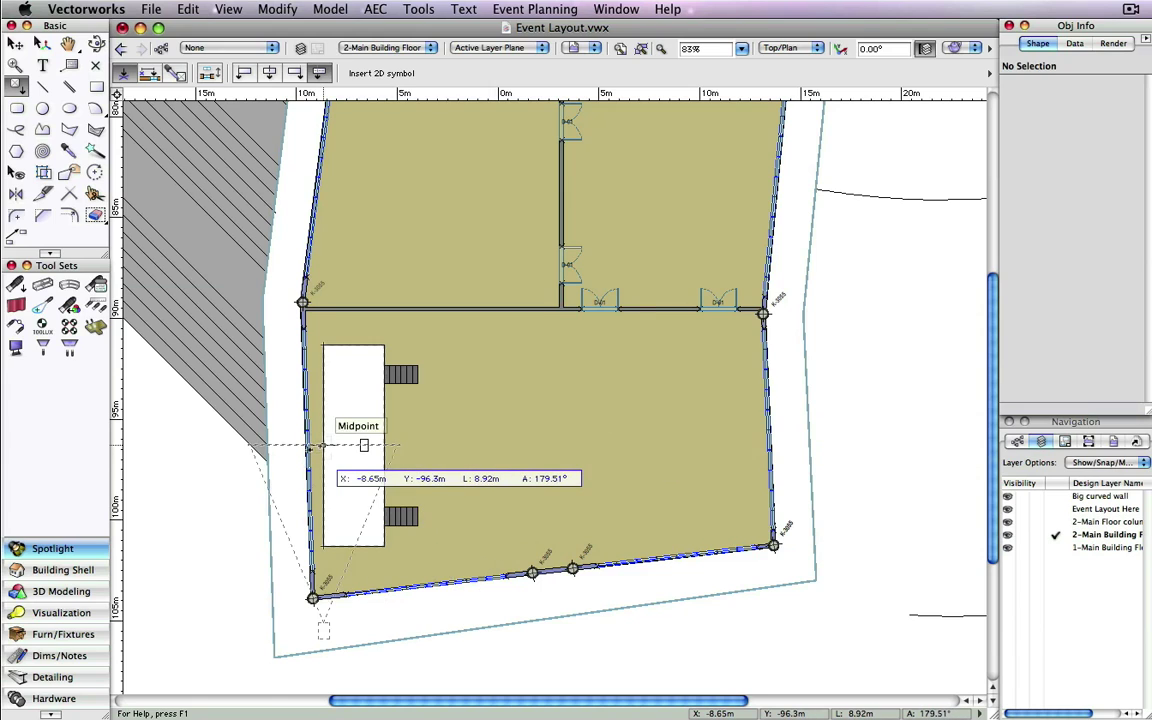
pyautogui.click(323, 445)
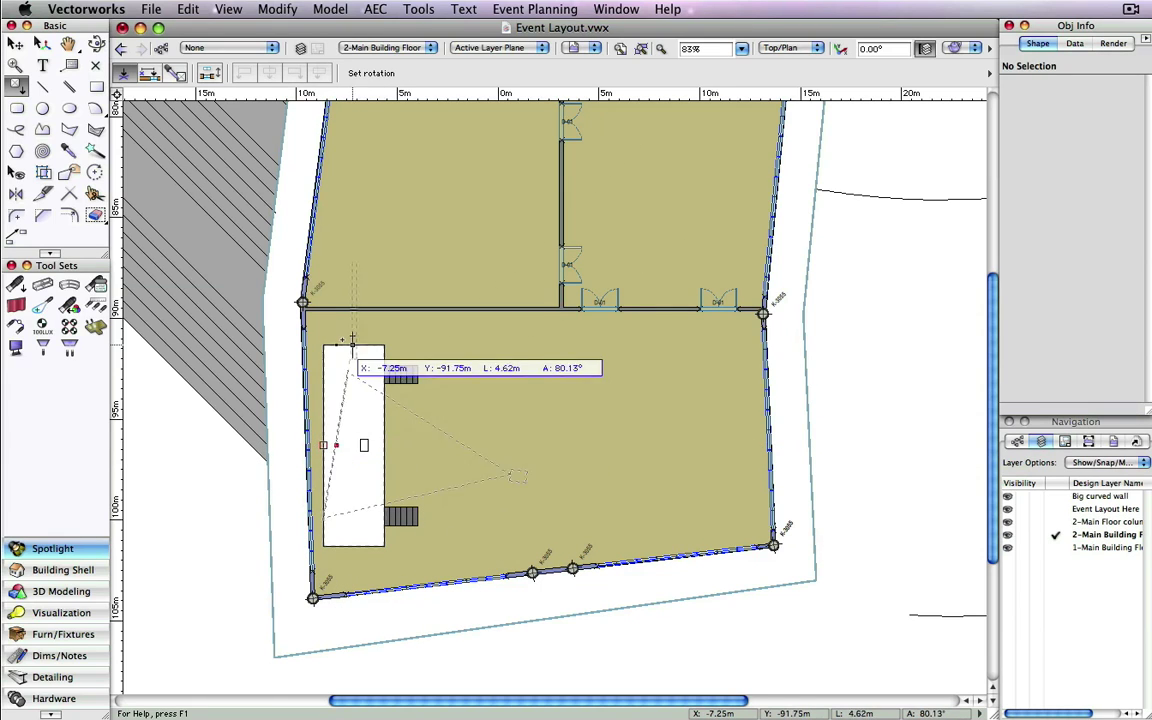
pyautogui.click(336, 332)
pyautogui.press('x')
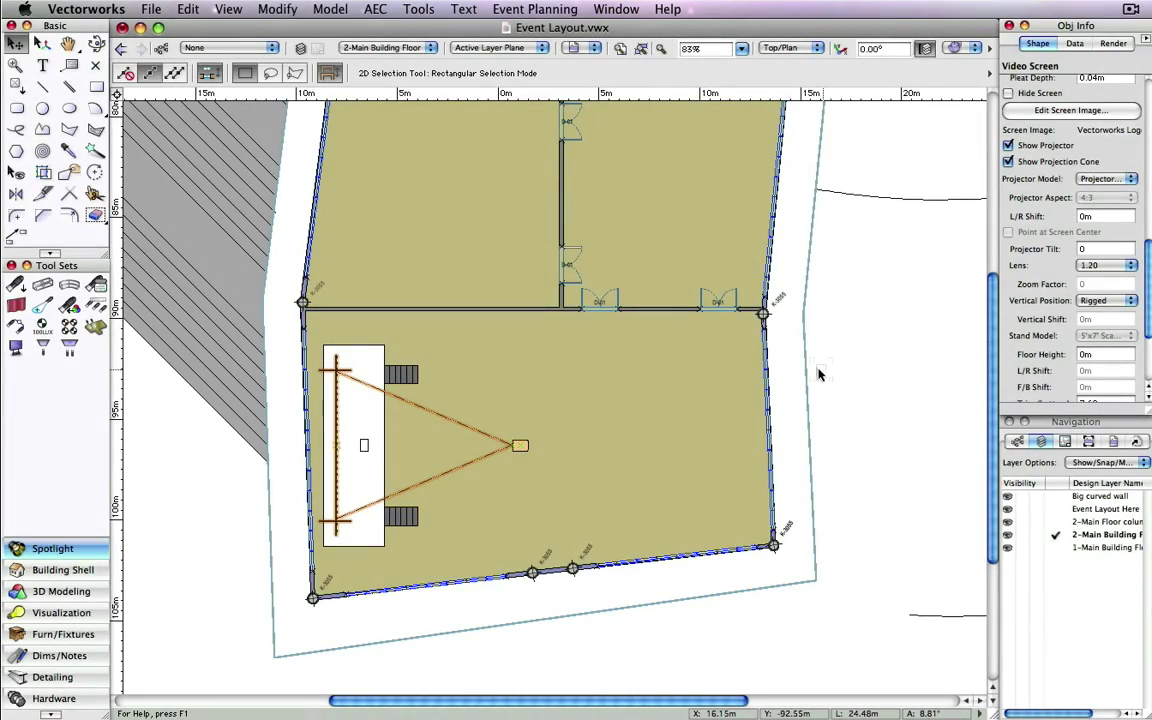
# Draw a closed four-corner polygon over the open floor to the right of the stage
pyautogui.click(69, 129)
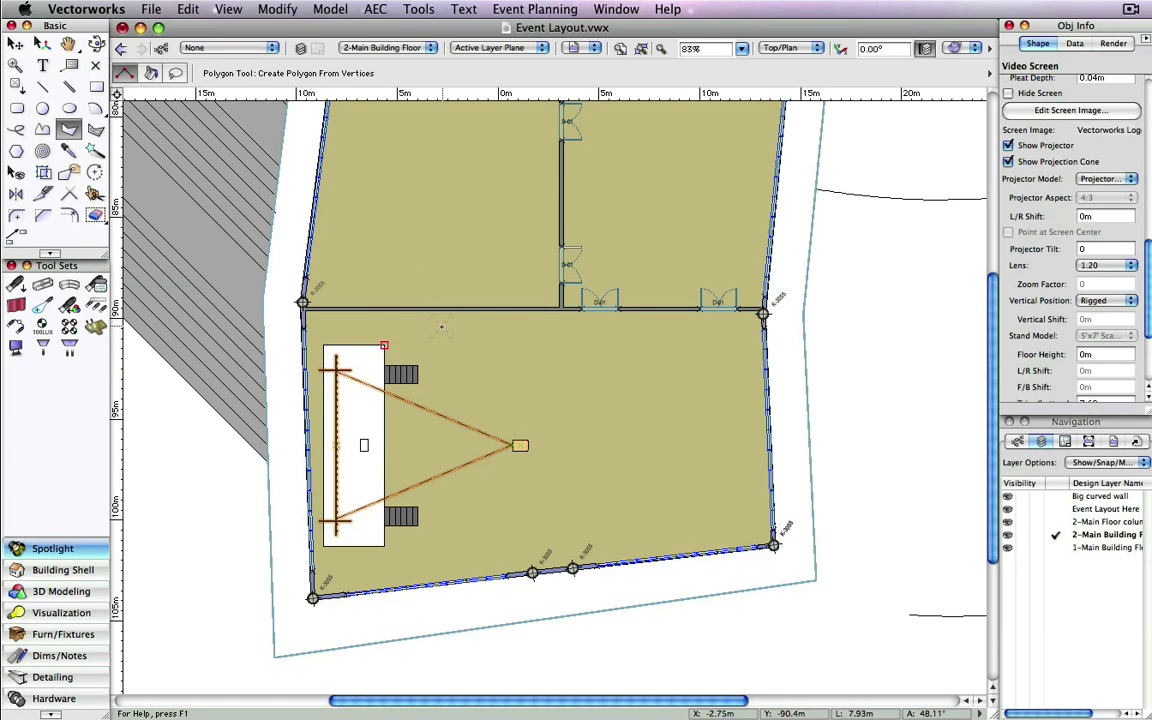
pyautogui.click(441, 326)
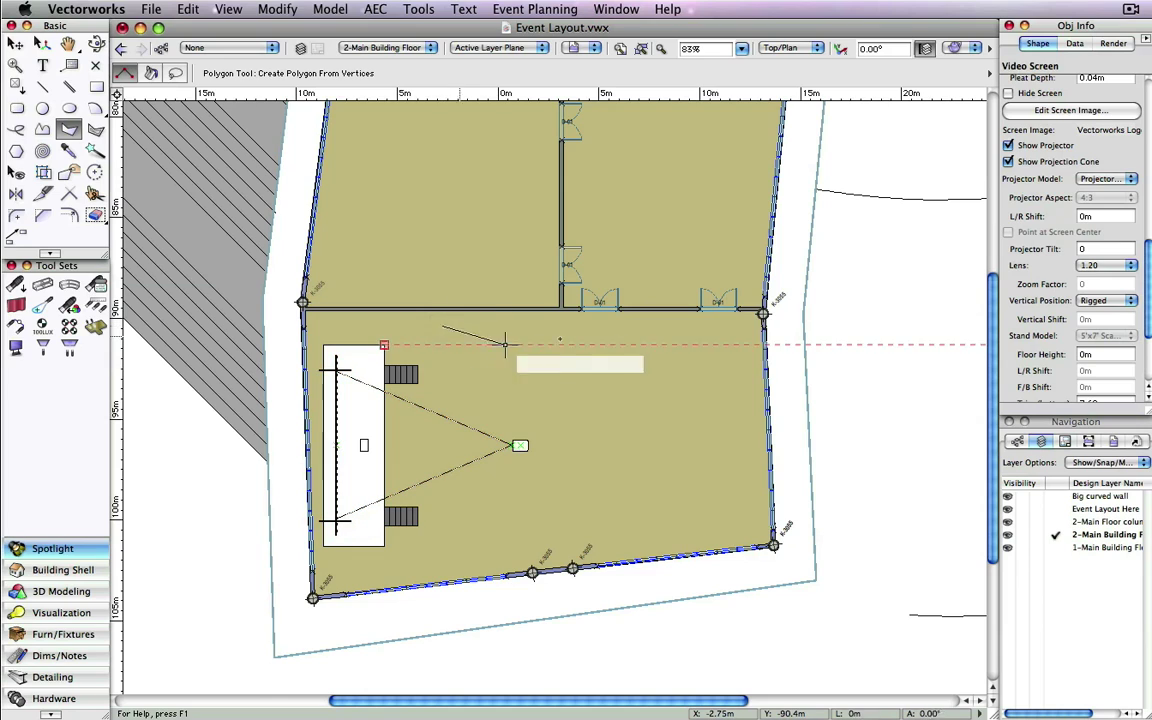
pyautogui.click(741, 326)
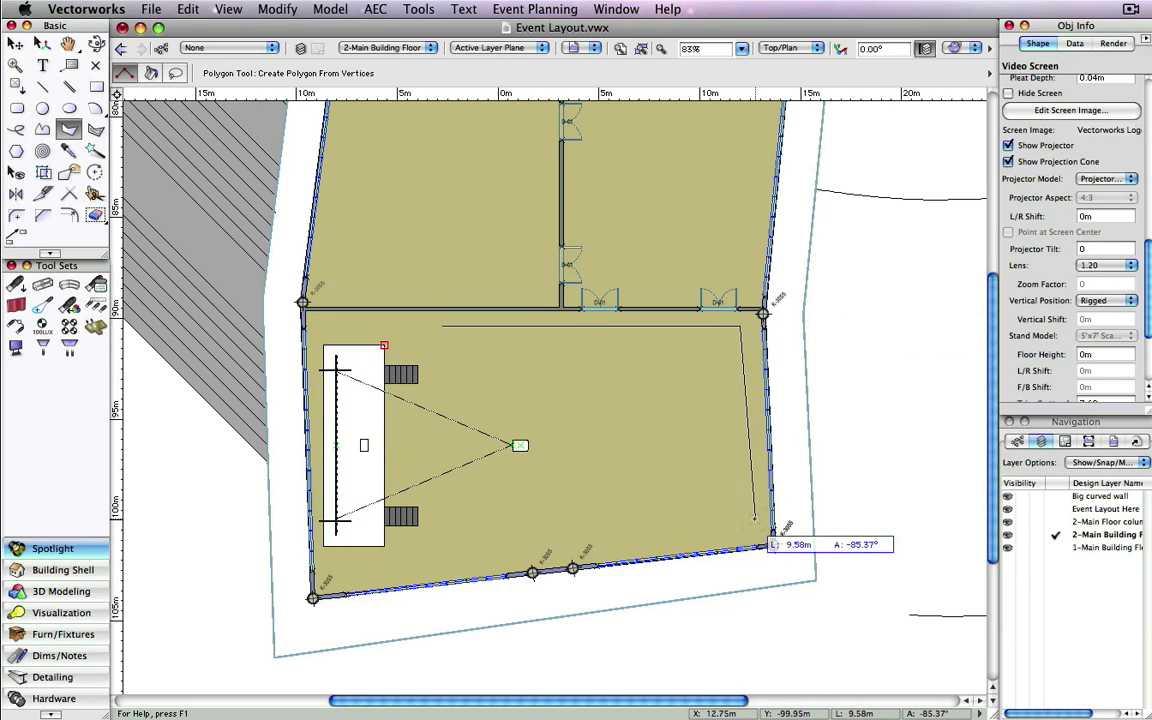
pyautogui.click(752, 528)
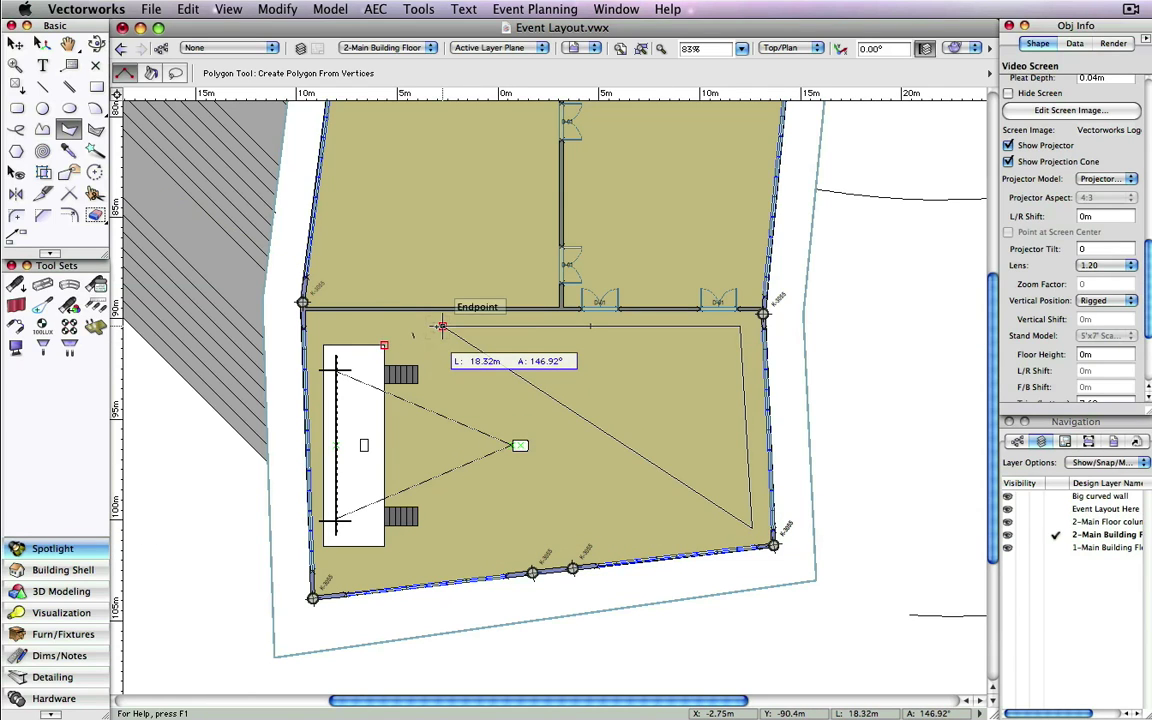
pyautogui.click(442, 566)
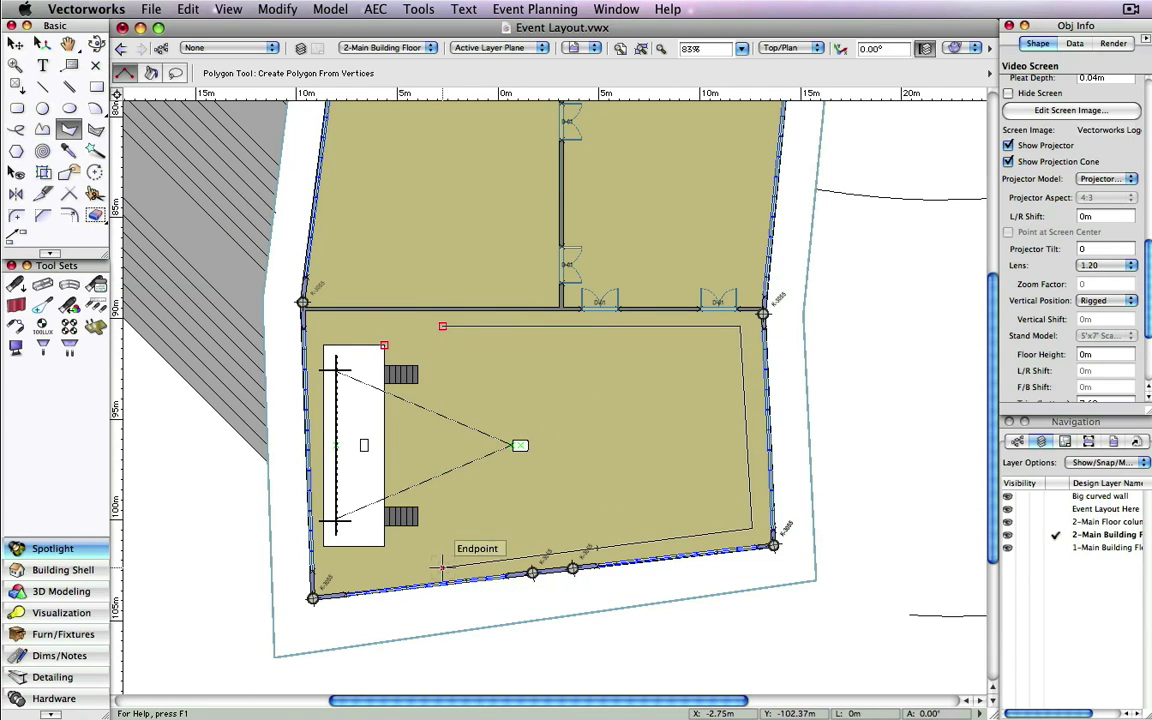
pyautogui.click(443, 325)
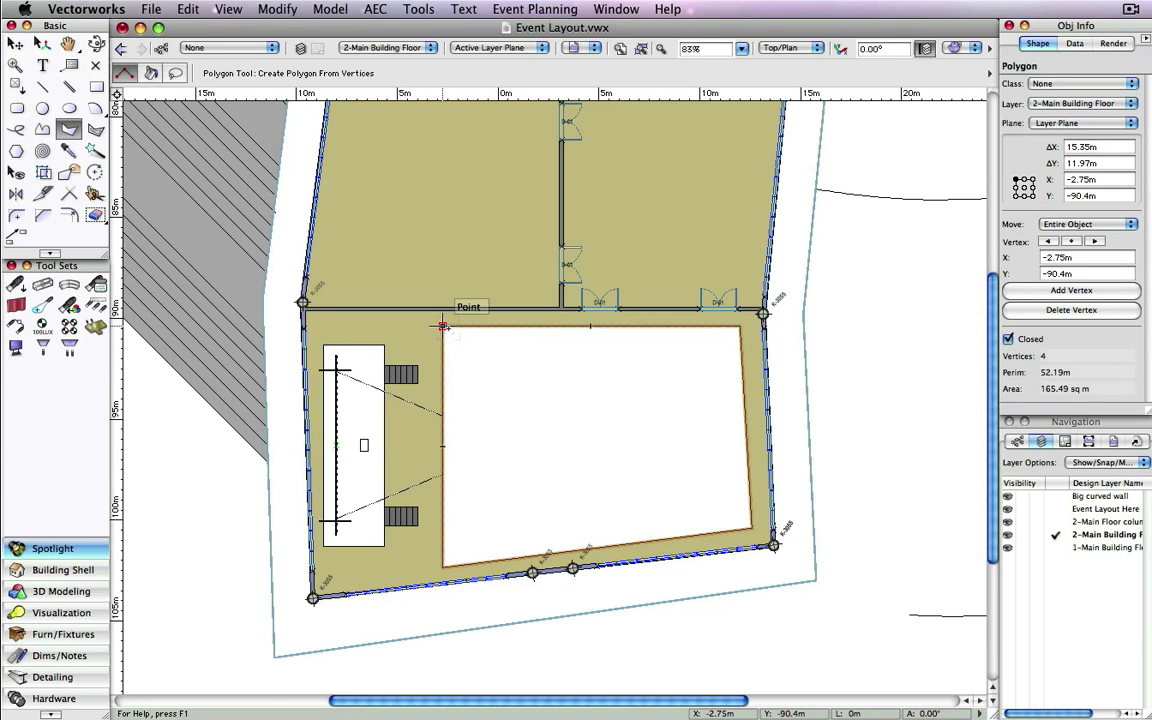
# Create event seating with table spacing 2 using the round table-and-chairs symbol with steel blue chairs
pyautogui.click(536, 9)
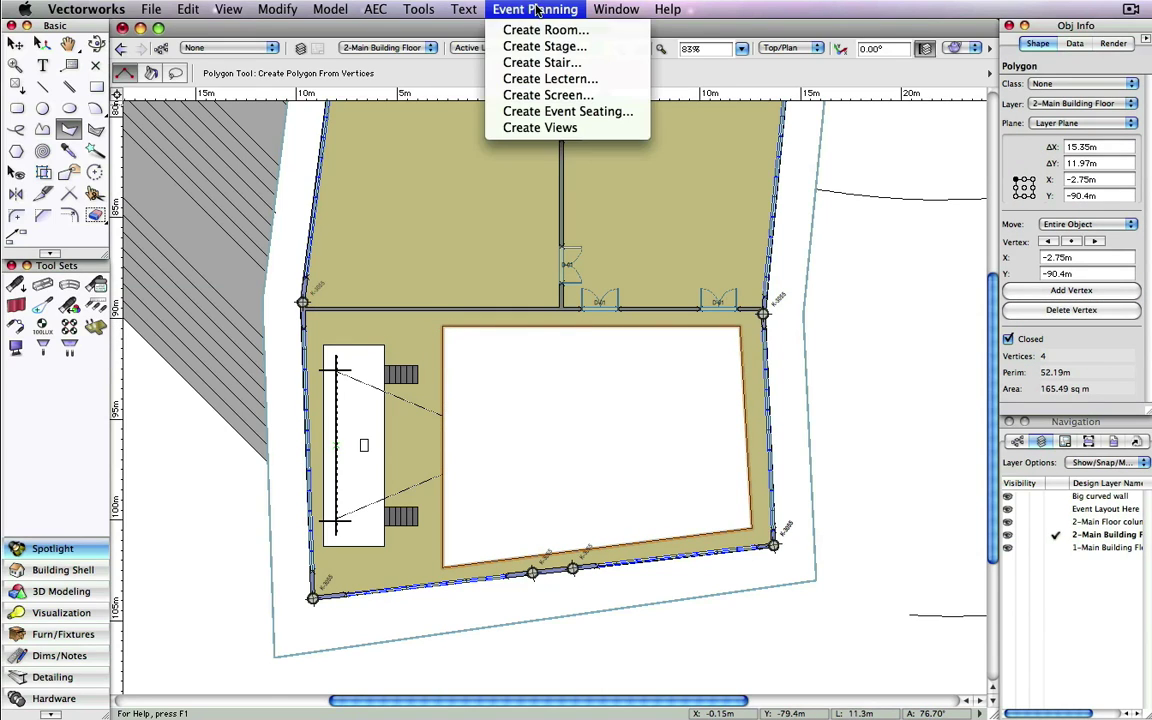
pyautogui.click(560, 111)
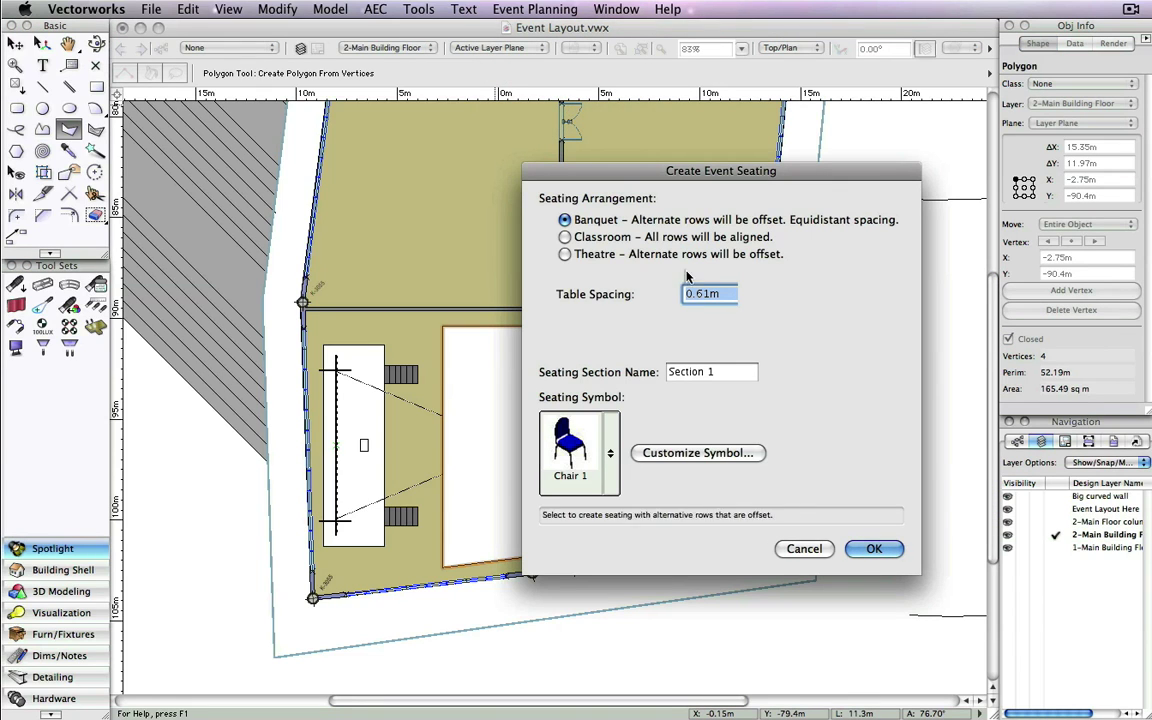
pyautogui.write('2')
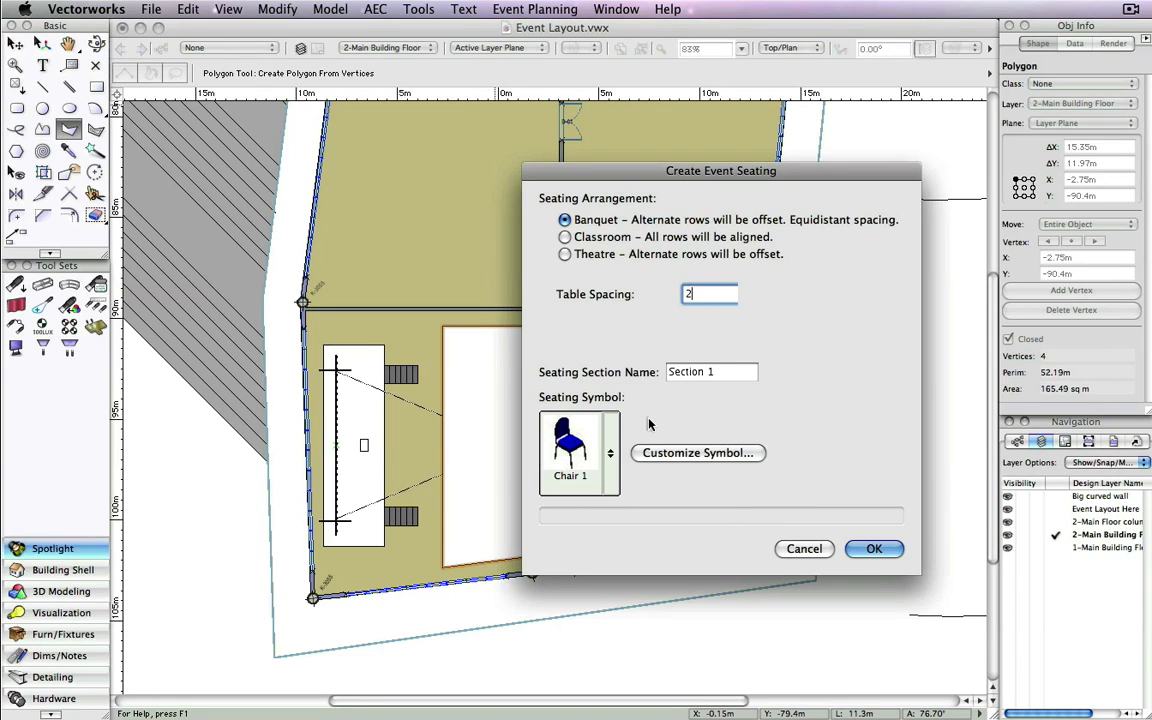
pyautogui.click(606, 450)
pyautogui.click(868, 236)
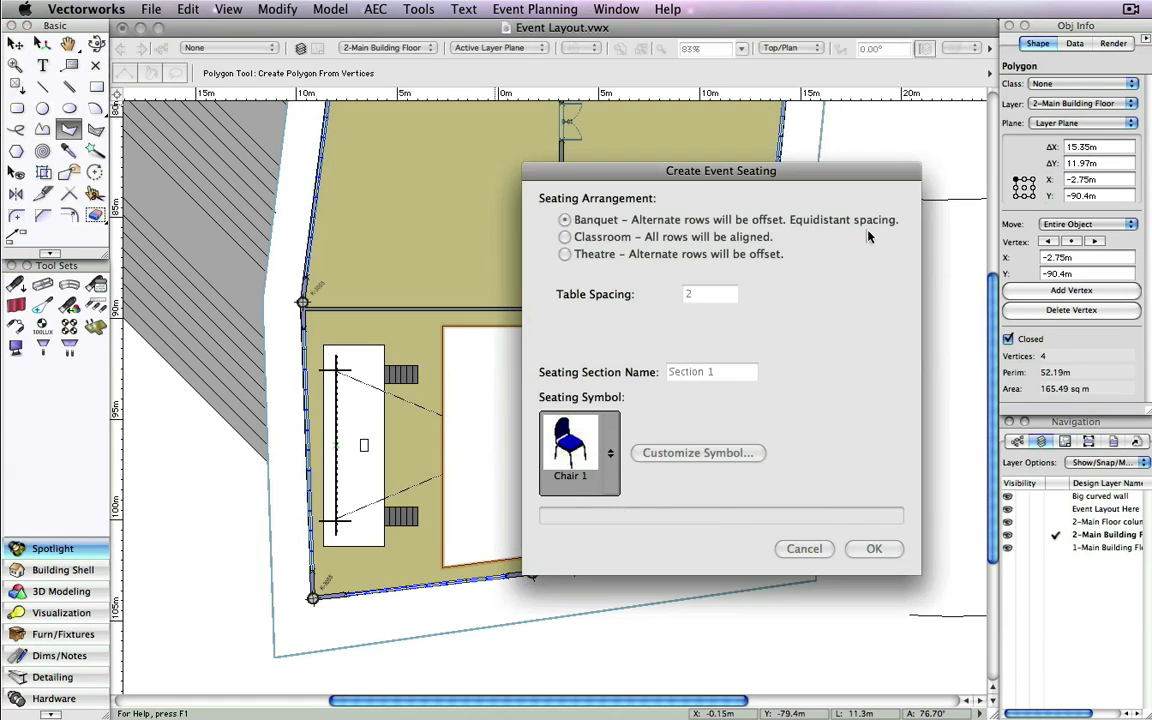
pyautogui.click(682, 454)
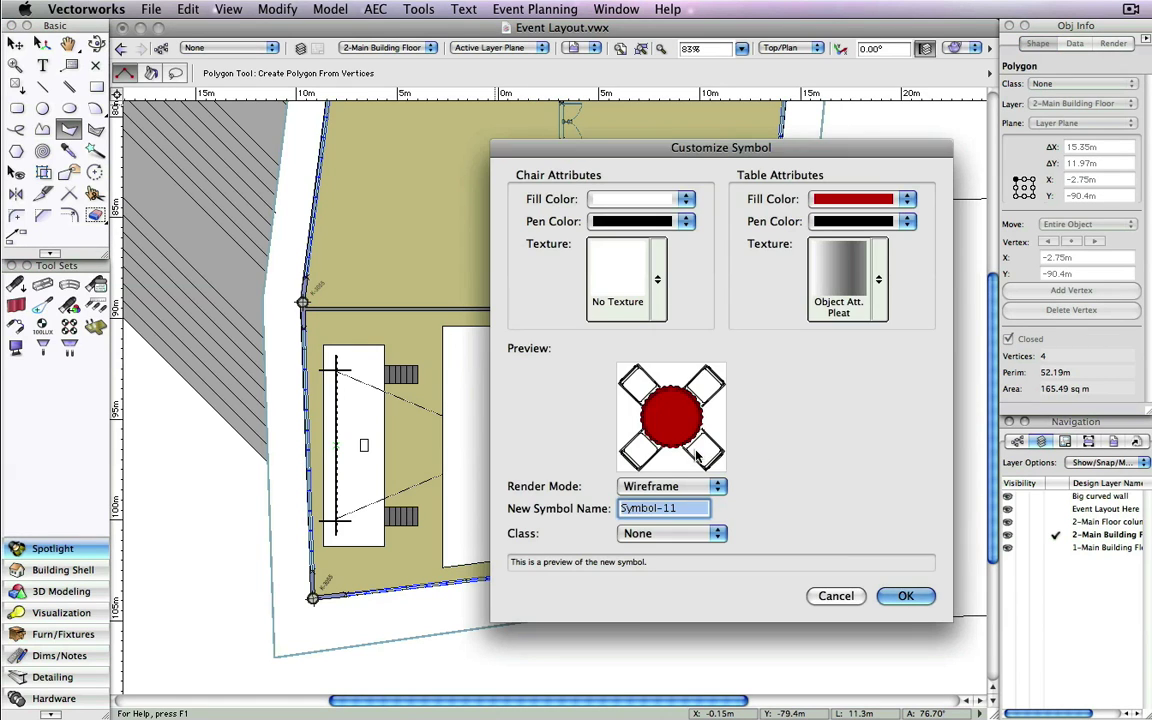
pyautogui.click(626, 198)
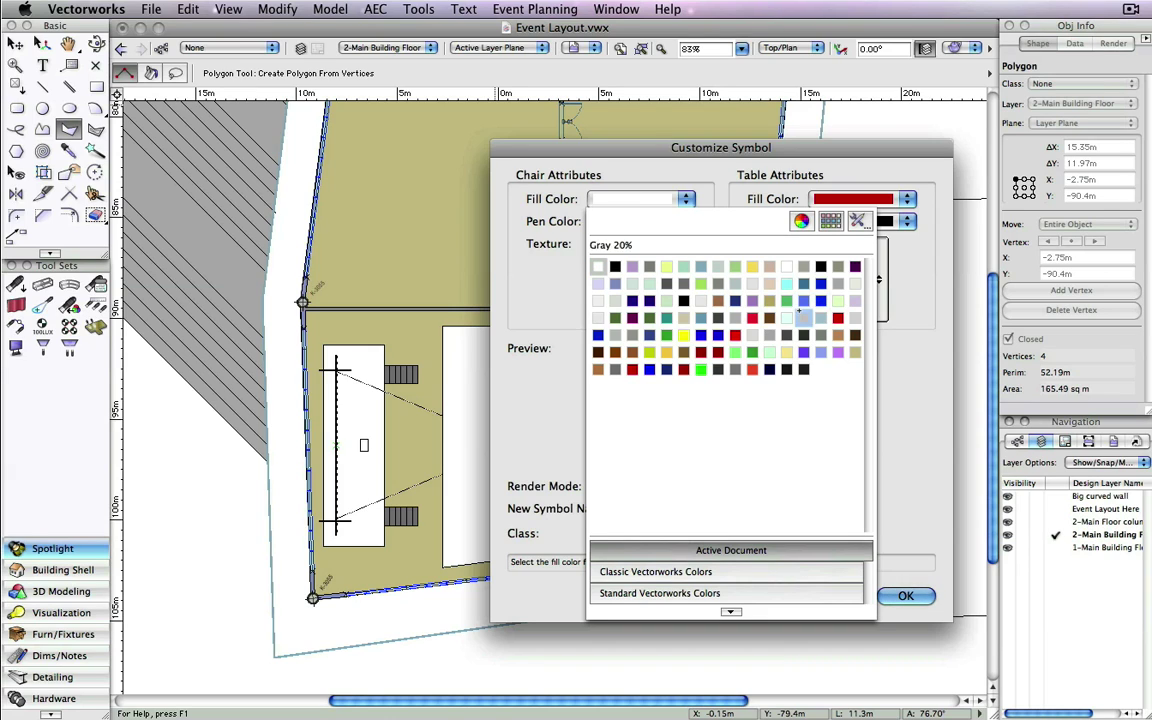
pyautogui.click(622, 284)
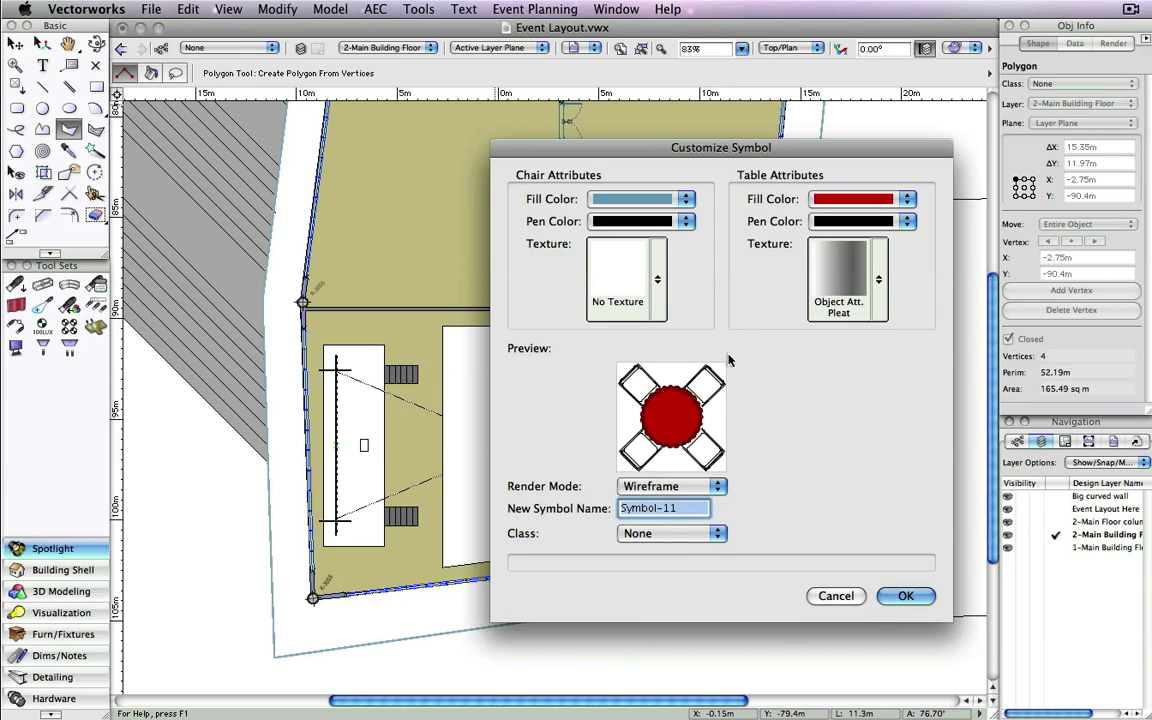
pyautogui.click(906, 597)
pyautogui.click(873, 548)
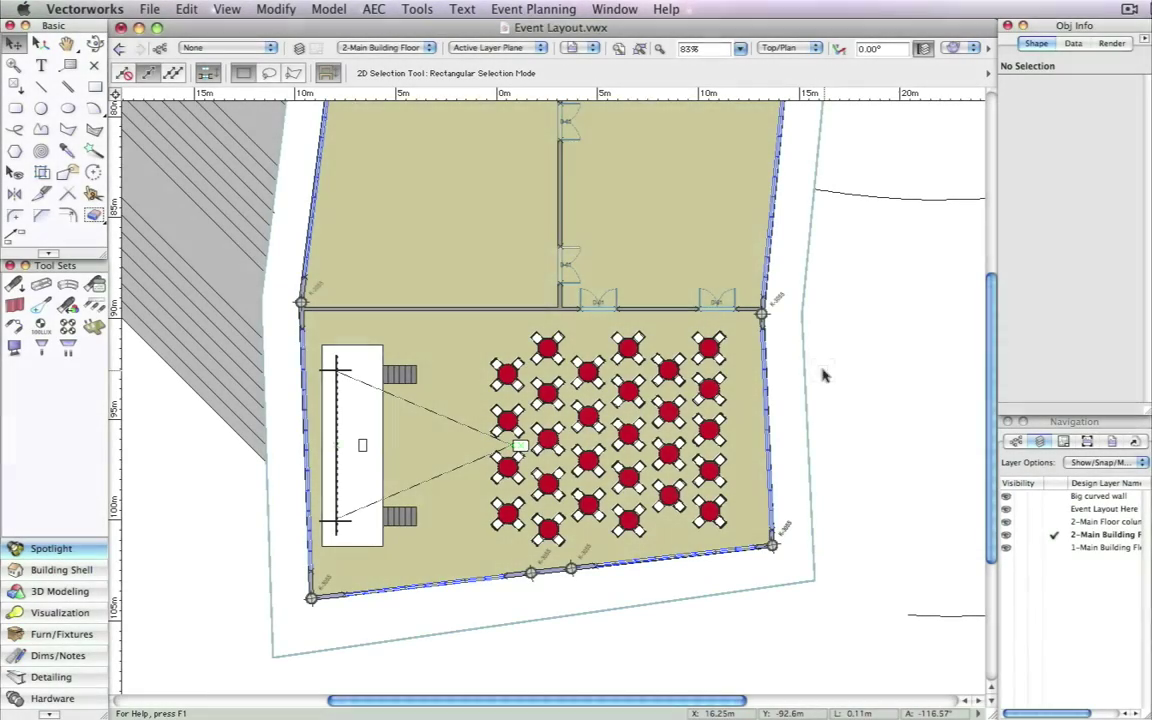
# Create the event views, fit the isometric viewport, and switch to Plan View showing 27 seats
pyautogui.click(533, 9)
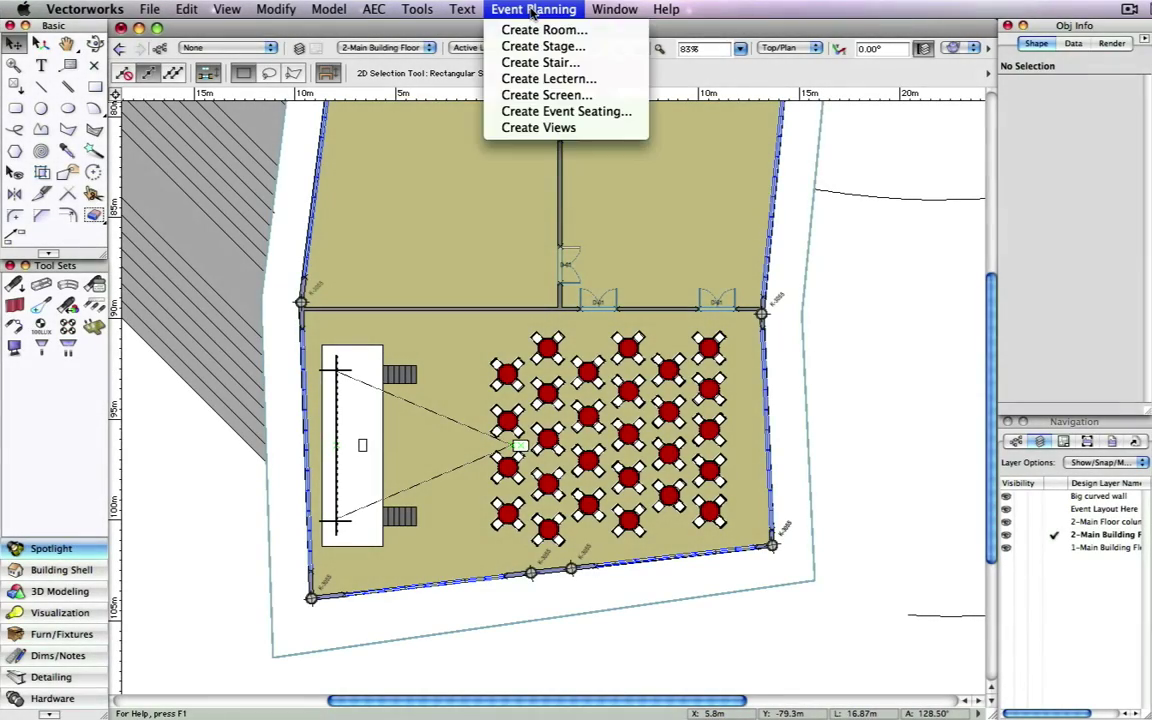
pyautogui.click(559, 131)
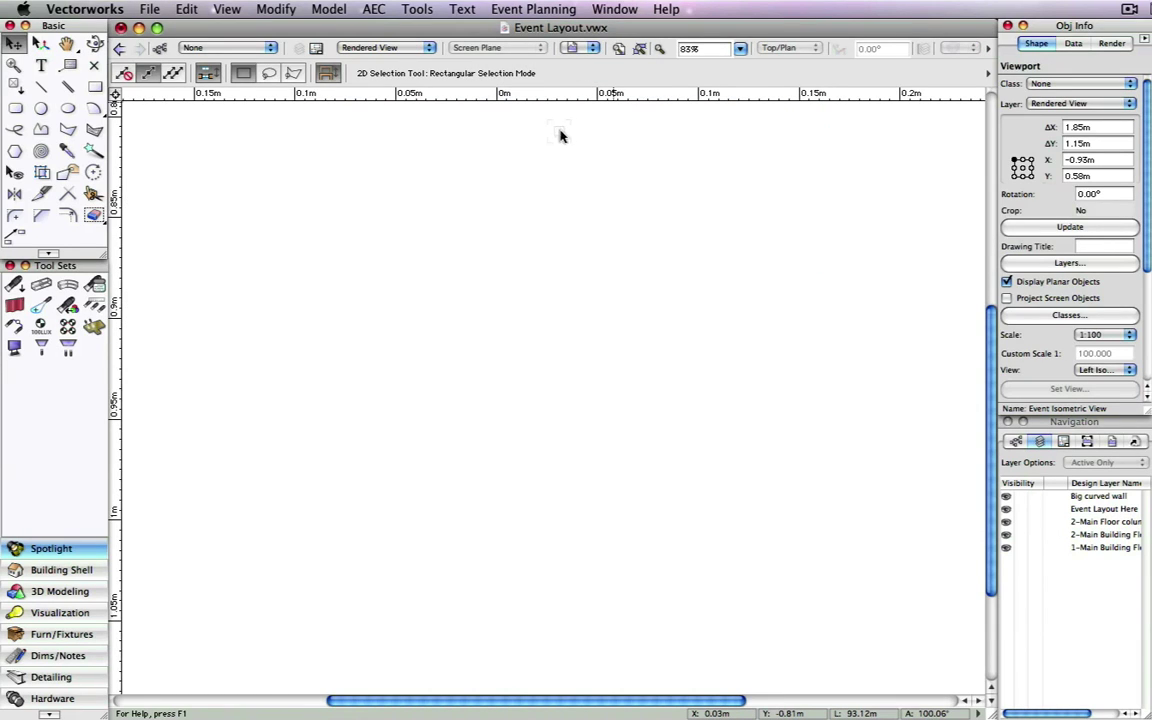
pyautogui.click(639, 50)
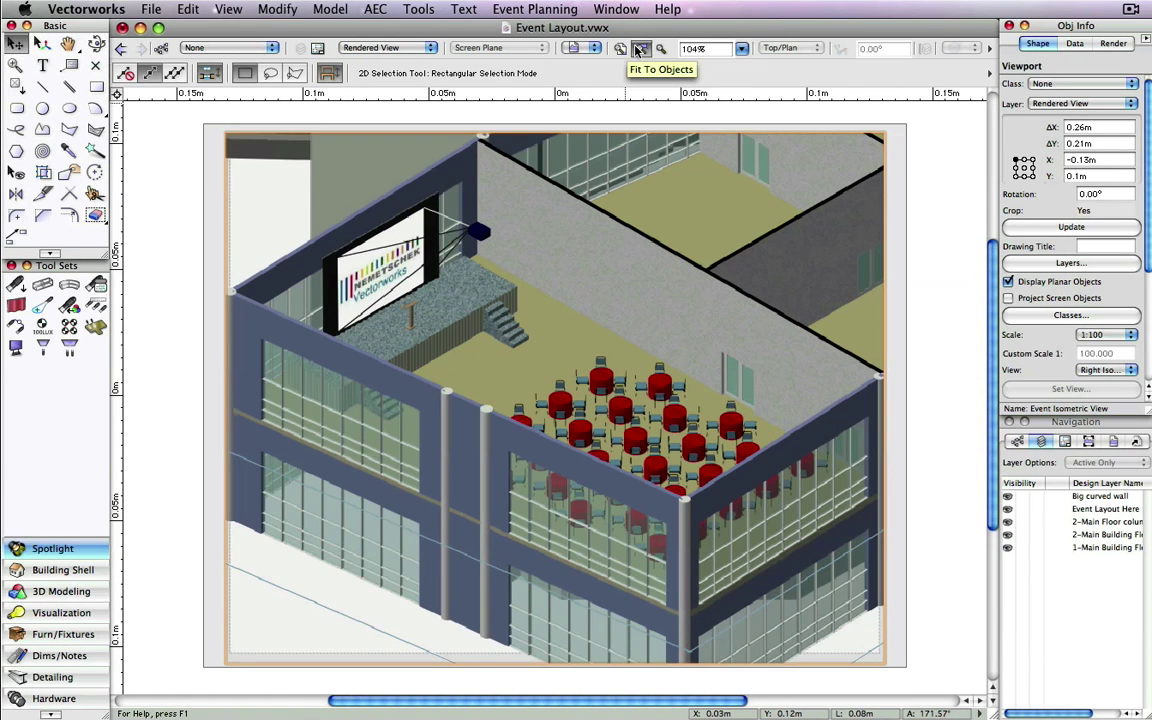
pyautogui.click(410, 48)
pyautogui.click(414, 66)
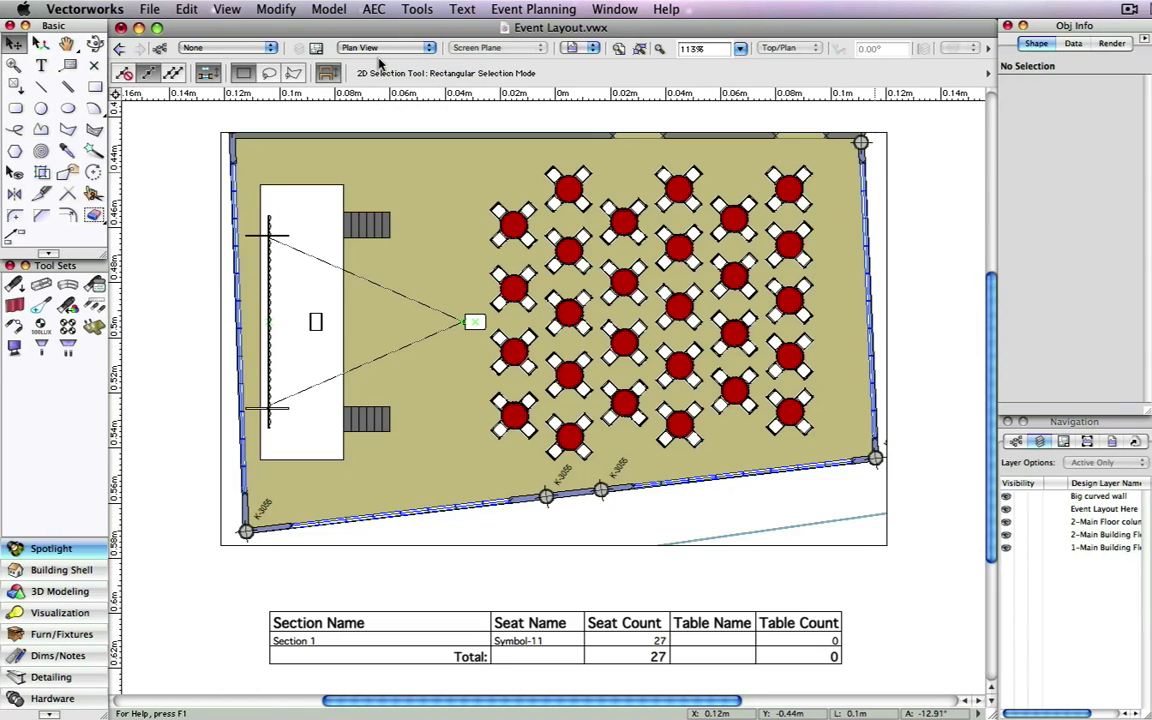